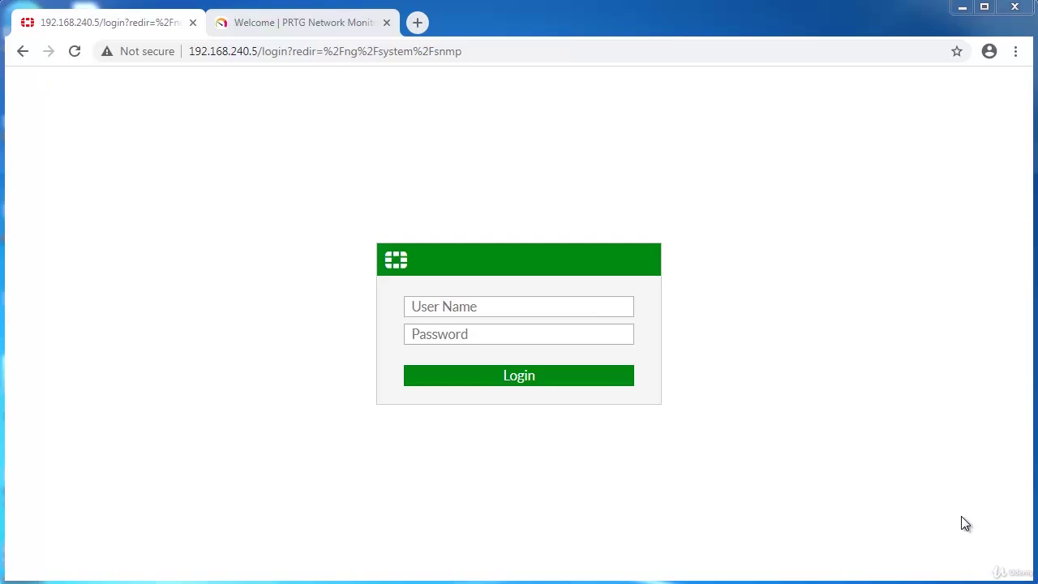
Log in to FortiGate as admin, postpone the password change, and select the SNMP community entry.
{"action": "left_click", "coordinate": [518, 299]}
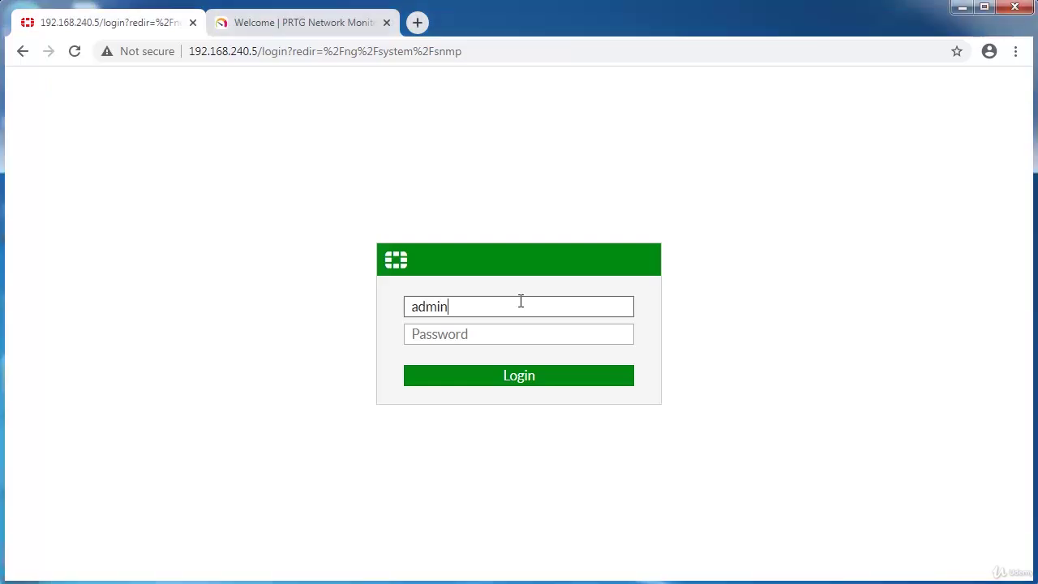
{"action": "key", "text": "Return"}
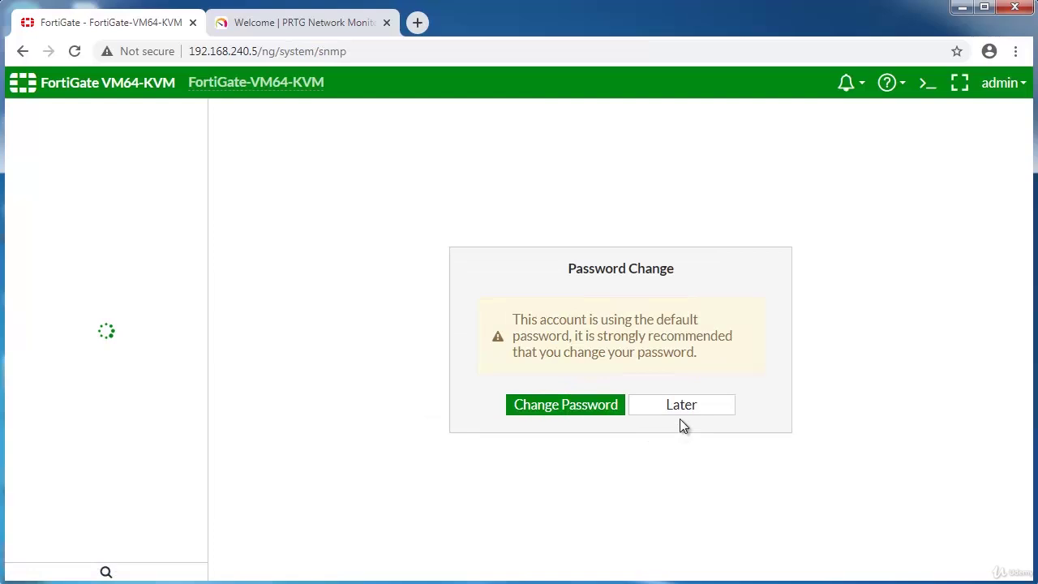
{"action": "left_click", "coordinate": [679, 413]}
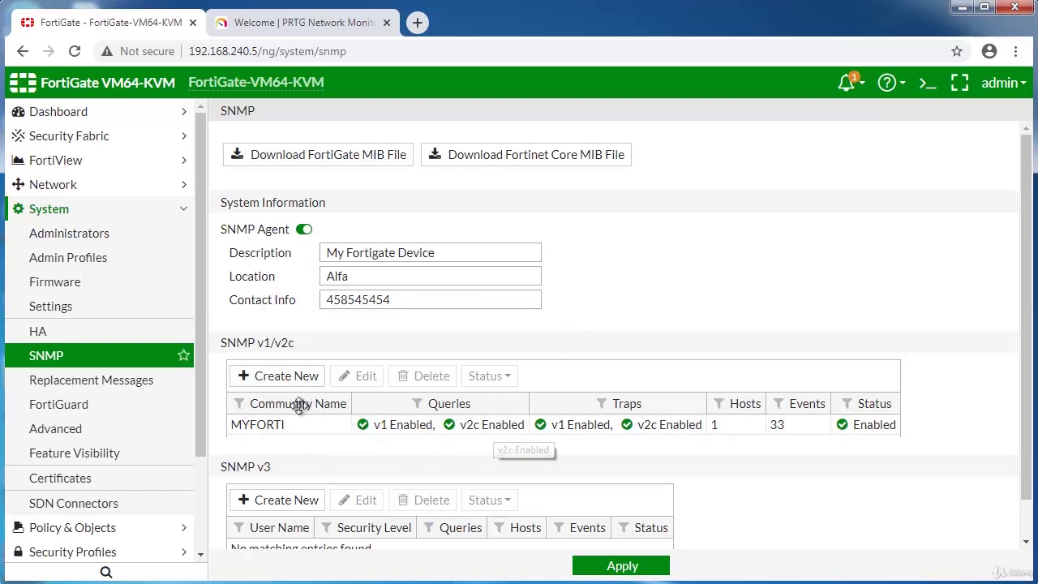
{"action": "left_click_drag", "start_coordinate": [290, 430], "coordinate": [232, 430]}
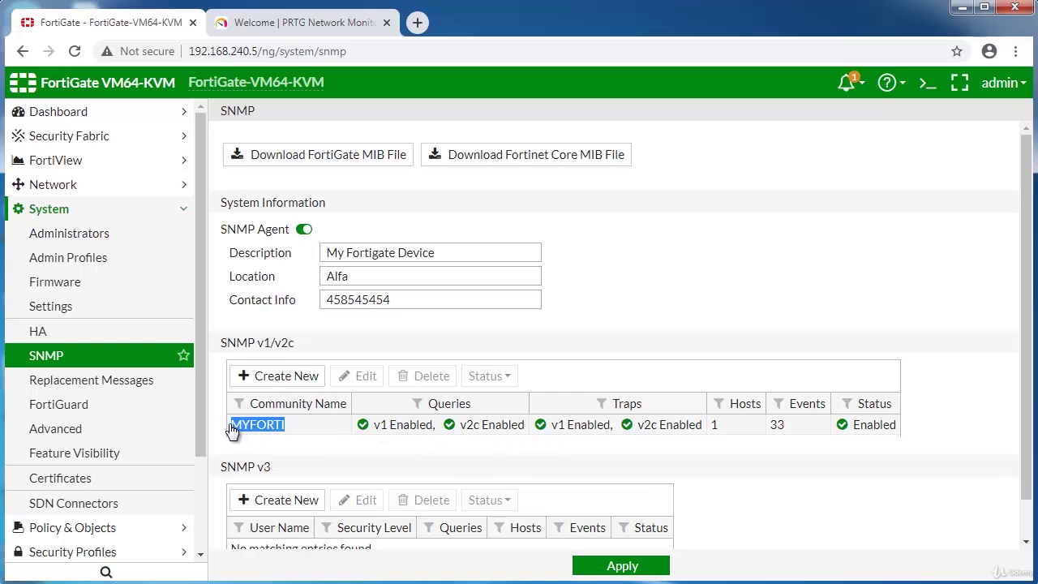
{"action": "left_click", "coordinate": [261, 423]}
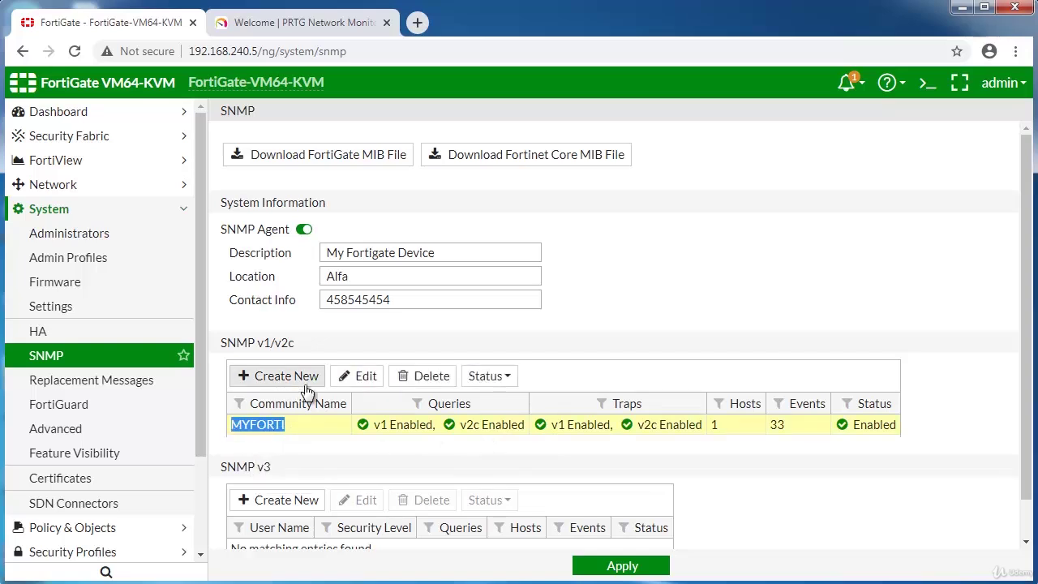
Log in to PRTG and browse the Root group's device tree across all groups and sensors.
{"action": "left_click", "coordinate": [250, 22]}
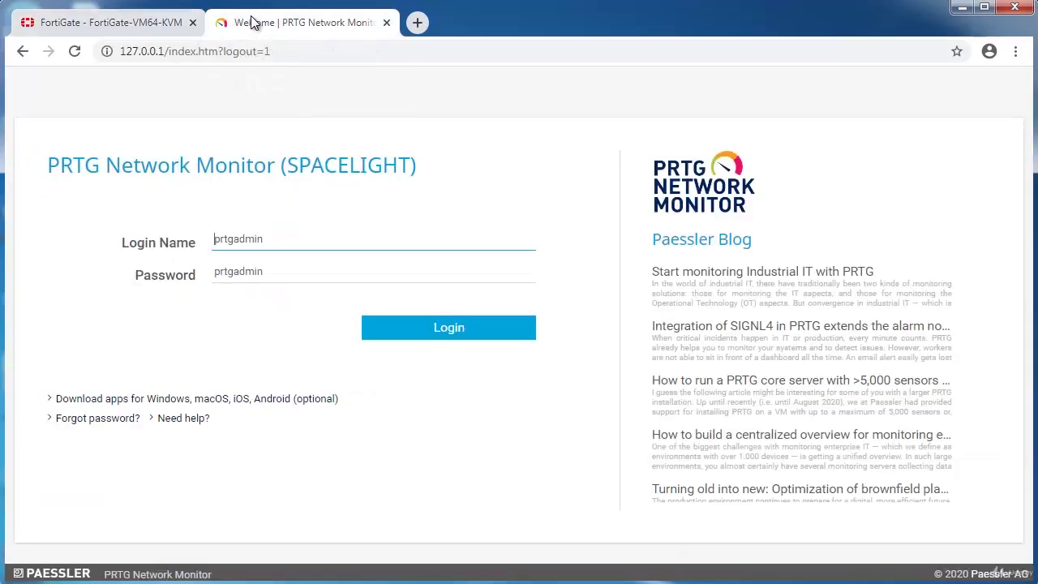
{"action": "left_click", "coordinate": [414, 336]}
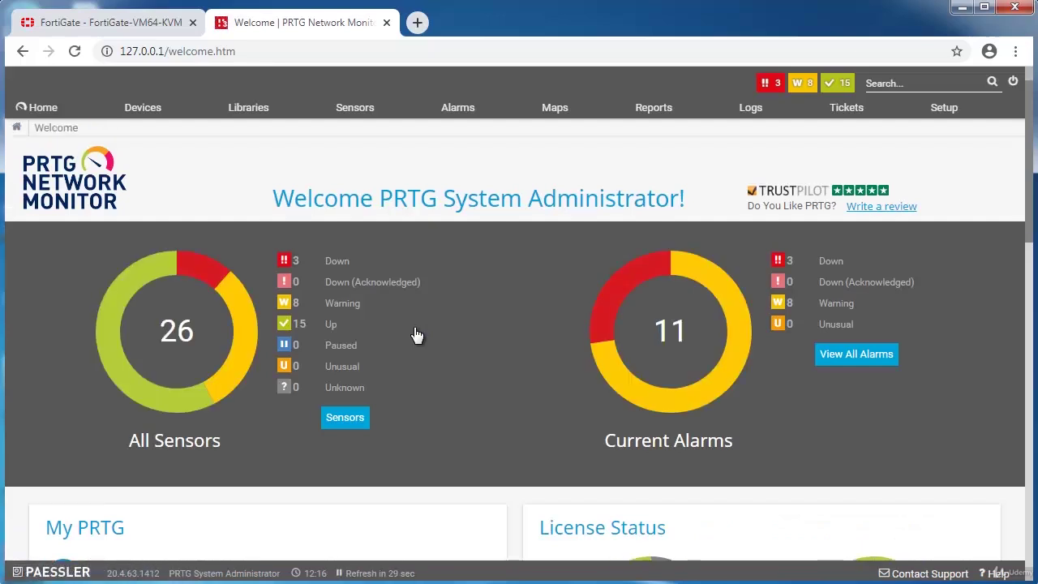
{"action": "mouse_move", "coordinate": [161, 115]}
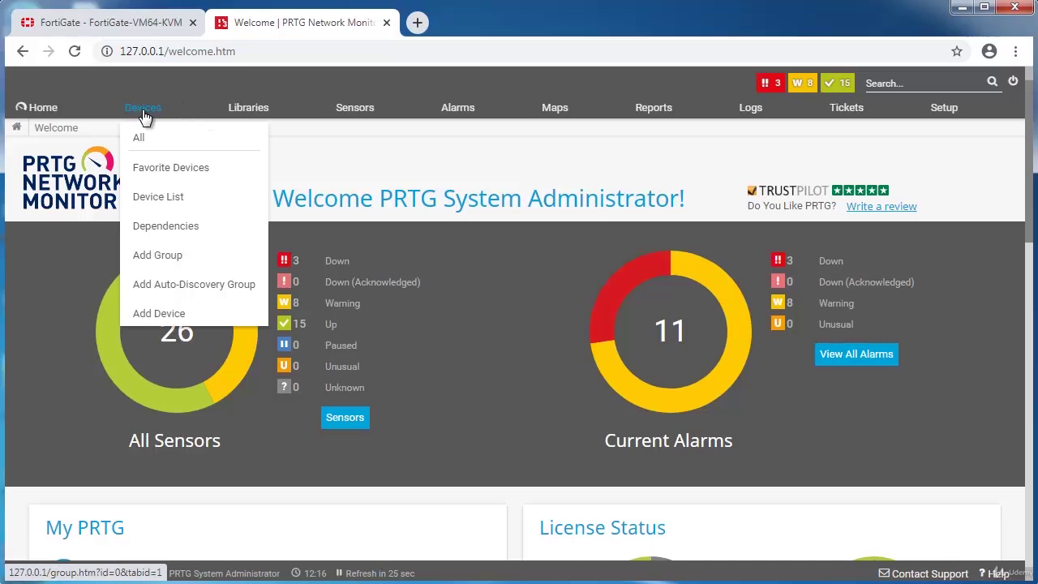
{"action": "left_click", "coordinate": [145, 118]}
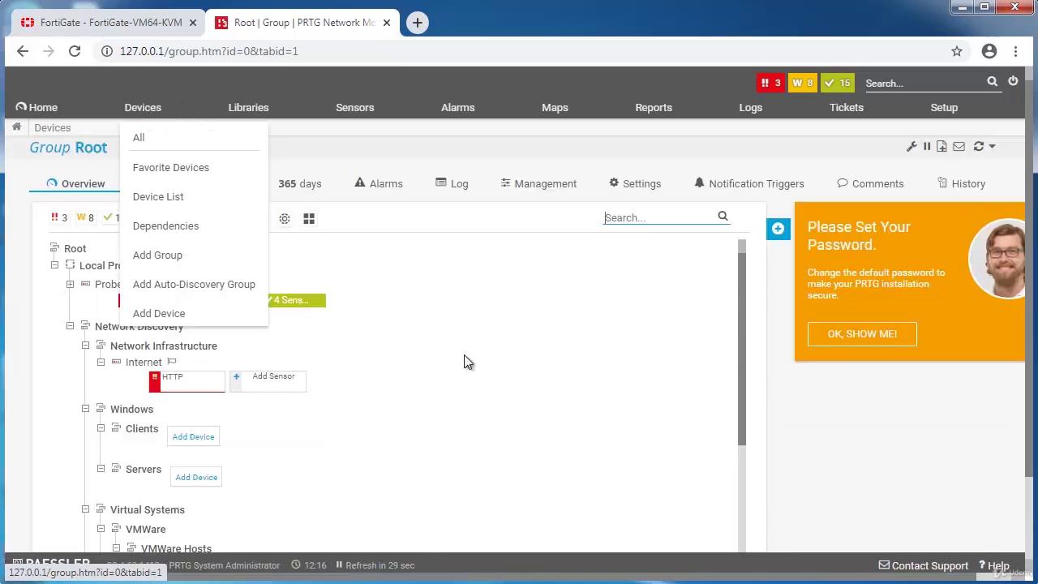
{"action": "scroll", "coordinate": [503, 416], "scroll_direction": "down", "scroll_amount": 3}
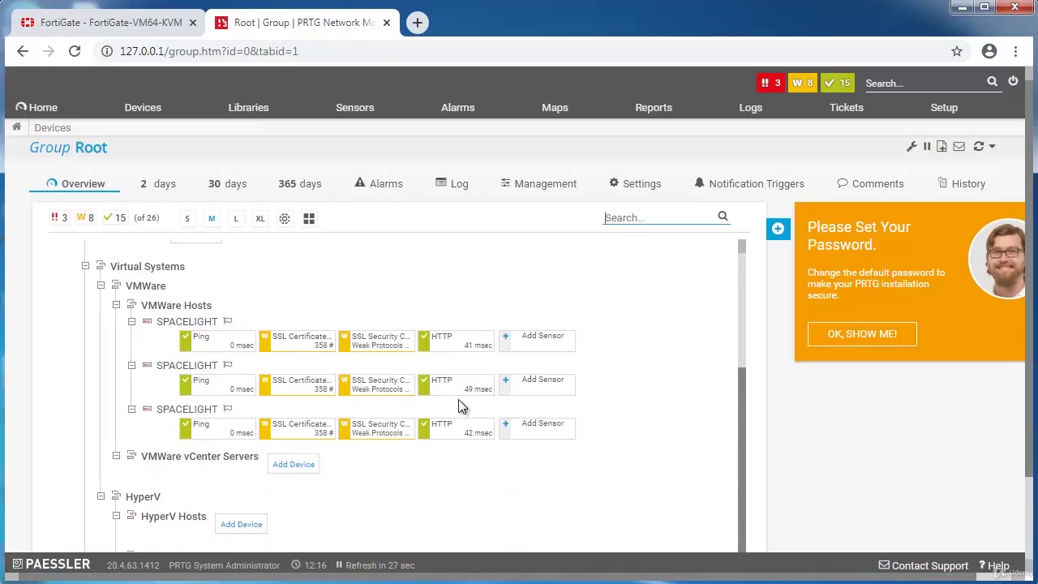
{"action": "scroll", "coordinate": [458, 406], "scroll_direction": "up", "scroll_amount": 3}
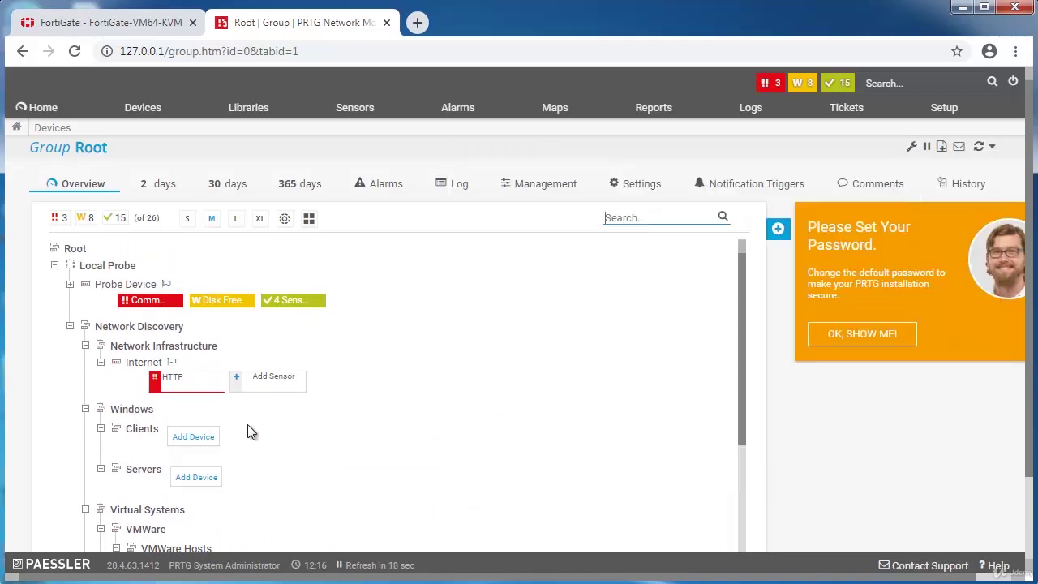
{"action": "scroll", "coordinate": [247, 424], "scroll_direction": "down", "scroll_amount": 1}
{"action": "scroll", "coordinate": [247, 426], "scroll_direction": "down", "scroll_amount": 1}
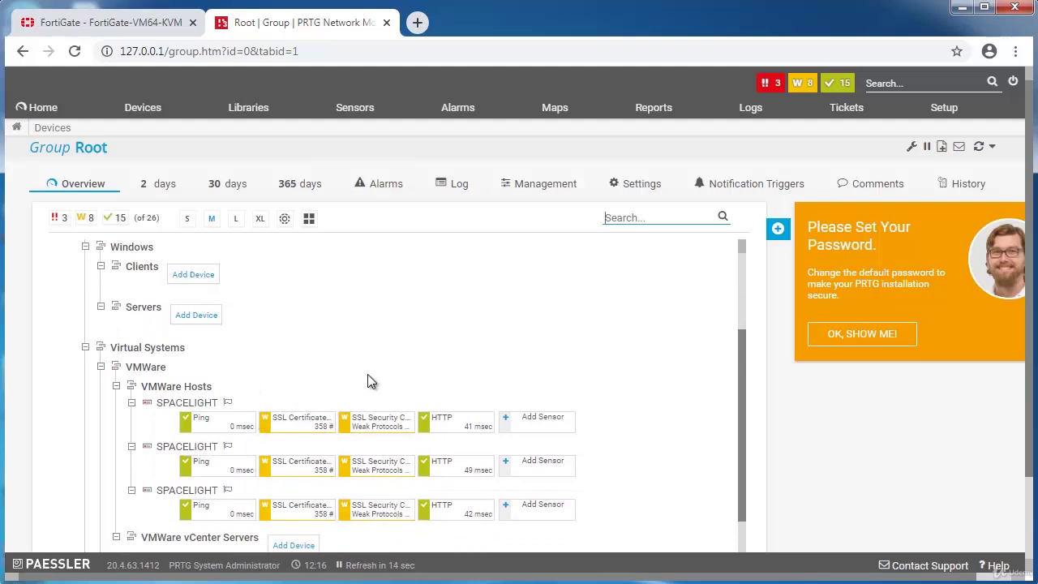
{"action": "scroll", "coordinate": [367, 381], "scroll_direction": "down", "scroll_amount": 2}
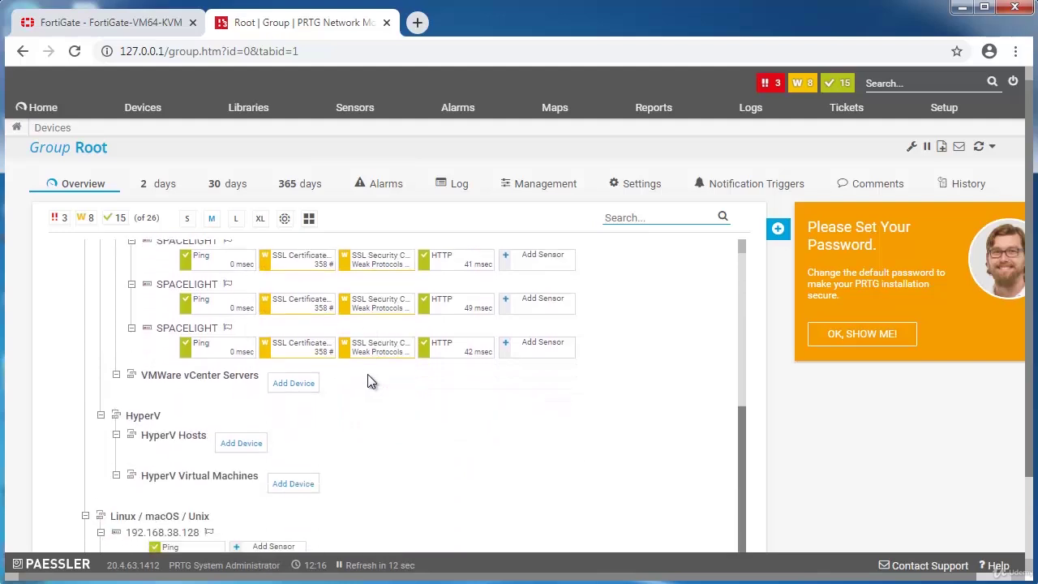
{"action": "scroll", "coordinate": [366, 380], "scroll_direction": "down", "scroll_amount": 1}
{"action": "scroll", "coordinate": [362, 471], "scroll_direction": "down", "scroll_amount": 1}
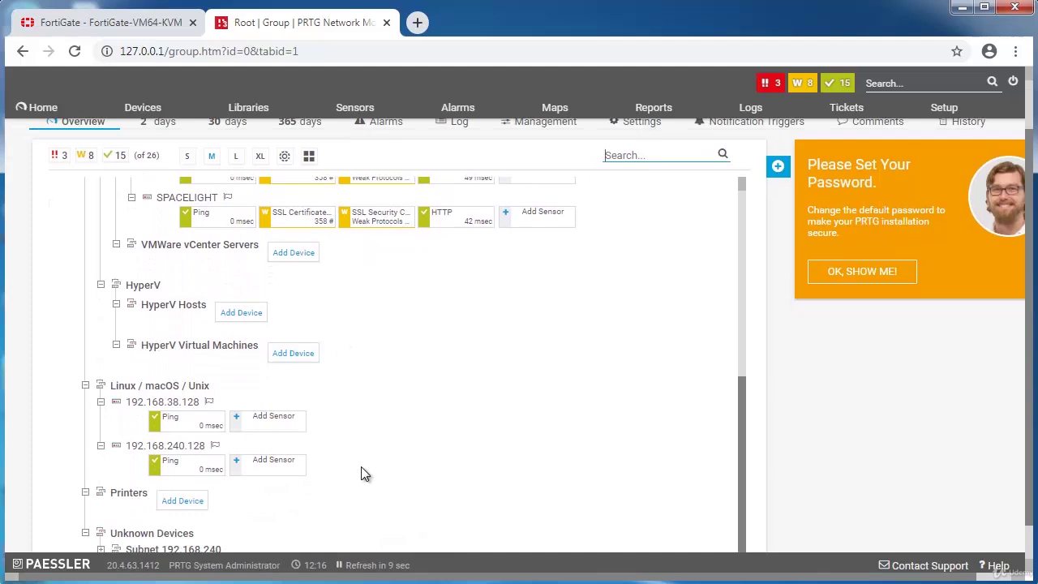
{"action": "scroll", "coordinate": [364, 473], "scroll_direction": "down", "scroll_amount": 1}
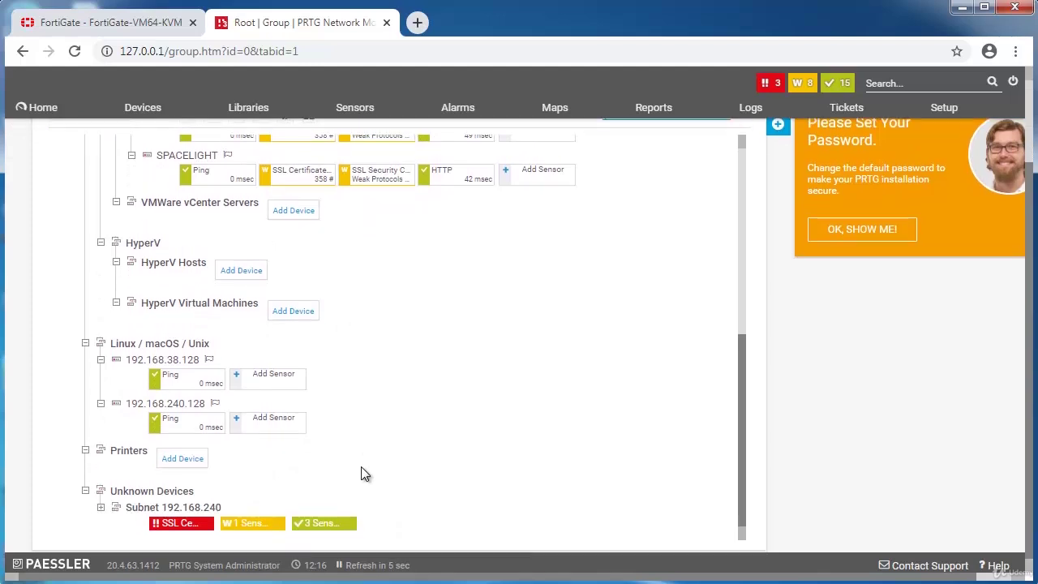
{"action": "scroll", "coordinate": [362, 474], "scroll_direction": "up", "scroll_amount": 5}
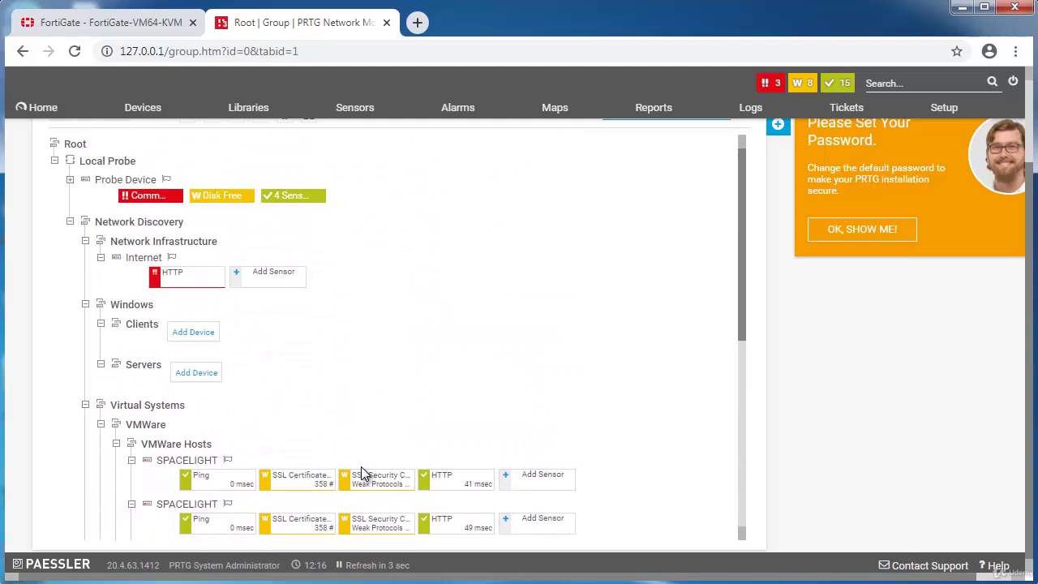
{"action": "scroll", "coordinate": [364, 474], "scroll_direction": "up", "scroll_amount": 1}
{"action": "scroll", "coordinate": [363, 474], "scroll_direction": "up", "scroll_amount": 1}
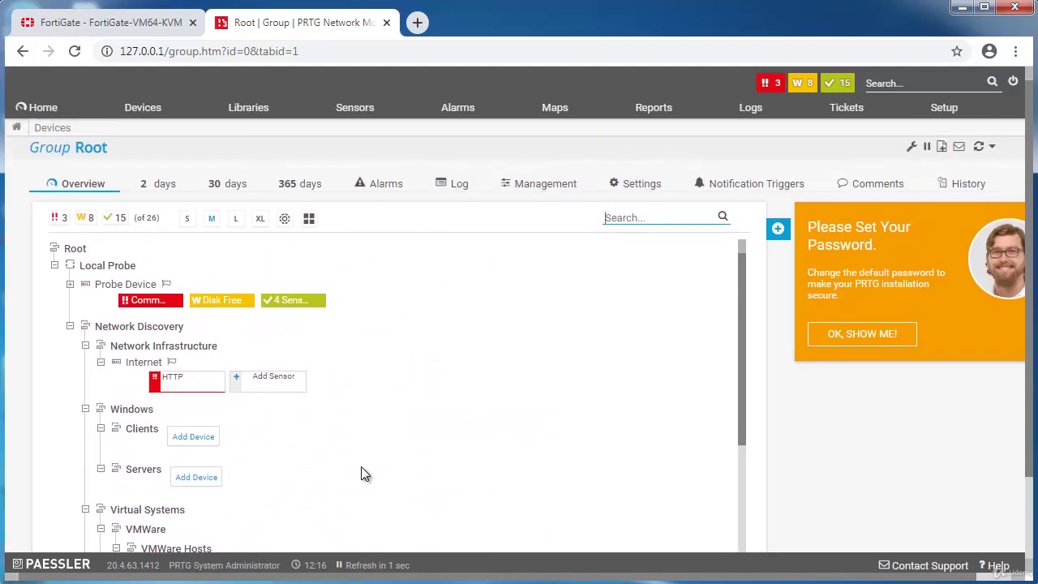
{"action": "scroll", "coordinate": [289, 395], "scroll_direction": "down", "scroll_amount": 1}
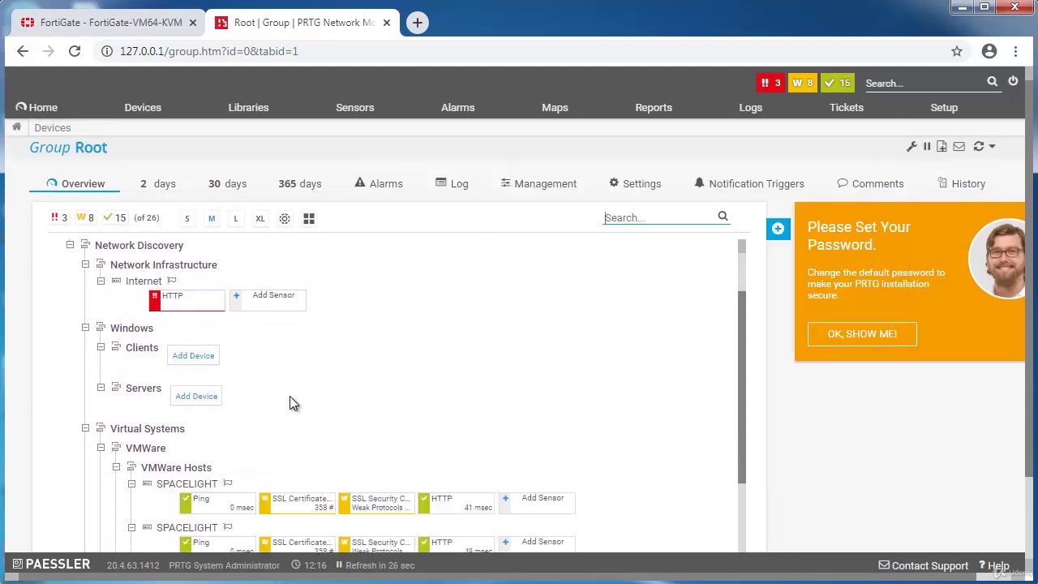
{"action": "scroll", "coordinate": [289, 396], "scroll_direction": "up", "scroll_amount": 1}
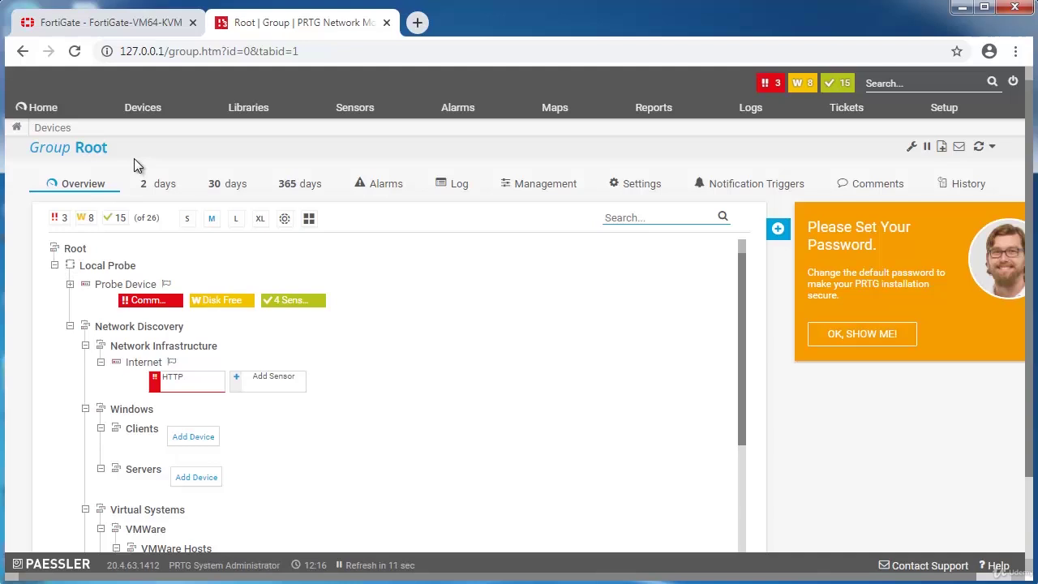
Reload the full device tree and start Add Device, showing the Local Probe group list.
{"action": "mouse_move", "coordinate": [146, 120]}
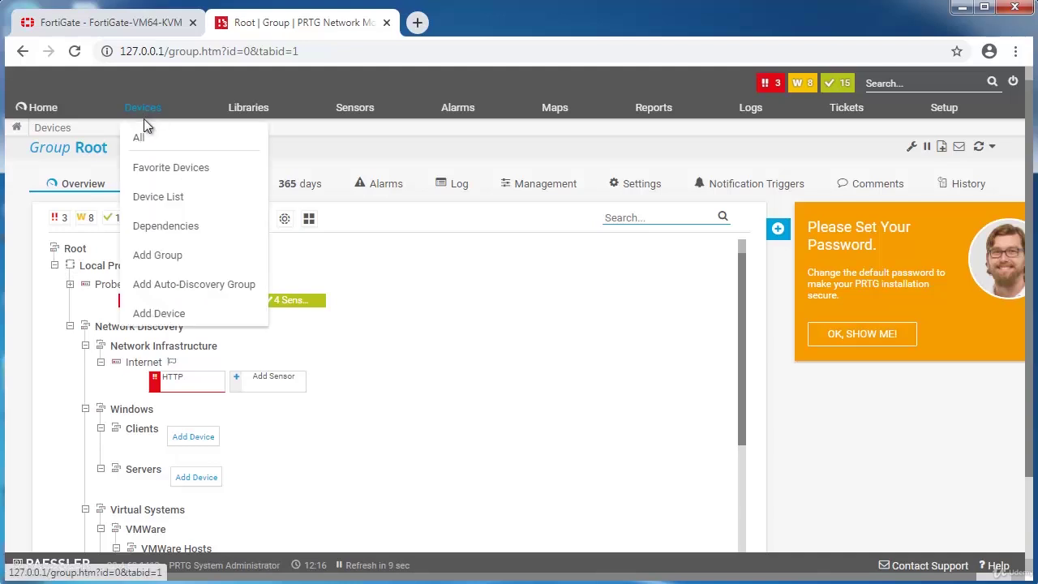
{"action": "left_click", "coordinate": [143, 139]}
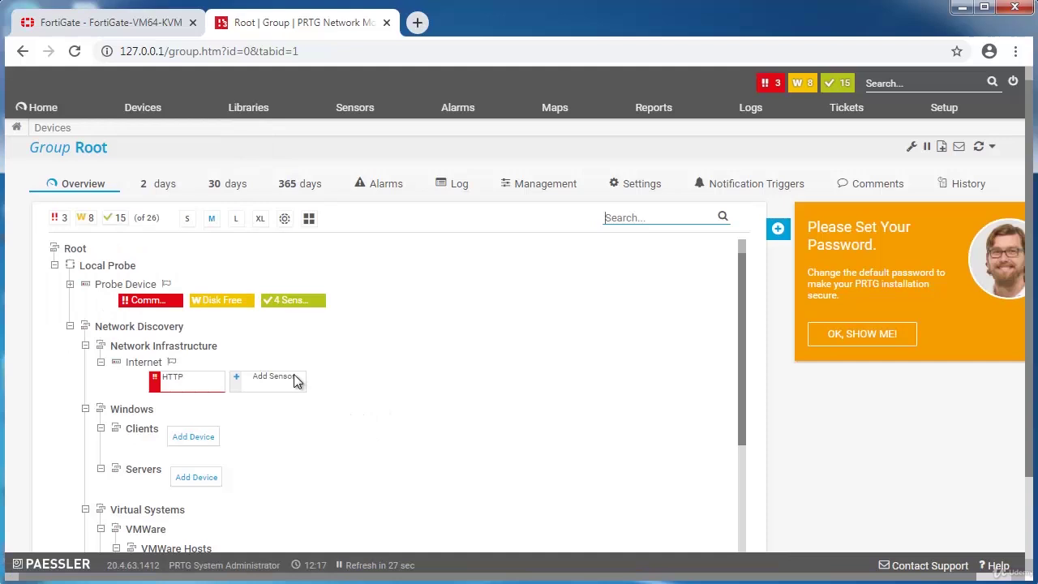
{"action": "scroll", "coordinate": [317, 405], "scroll_direction": "down", "scroll_amount": 5}
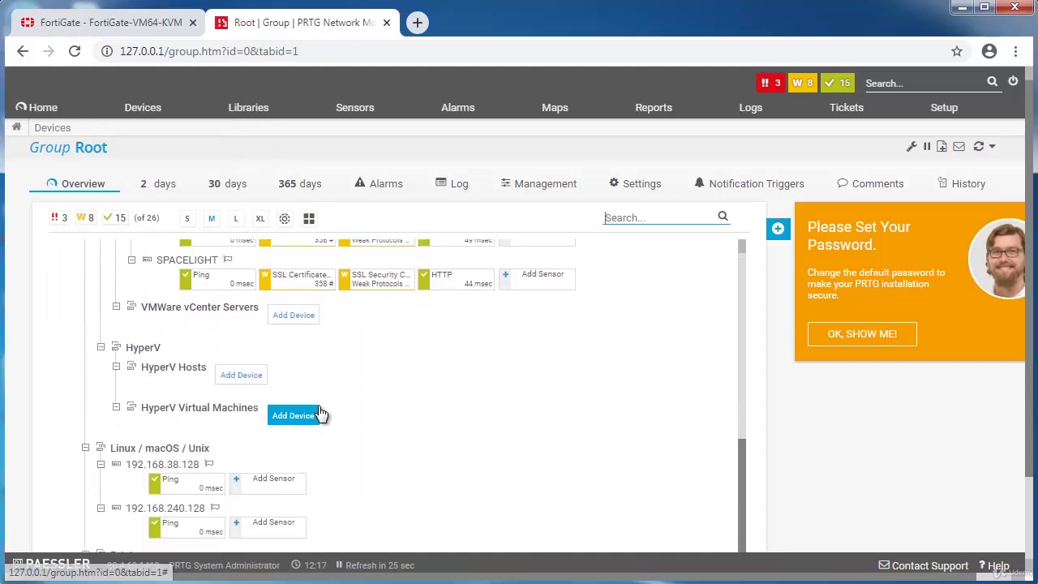
{"action": "scroll", "coordinate": [320, 414], "scroll_direction": "up", "scroll_amount": 8}
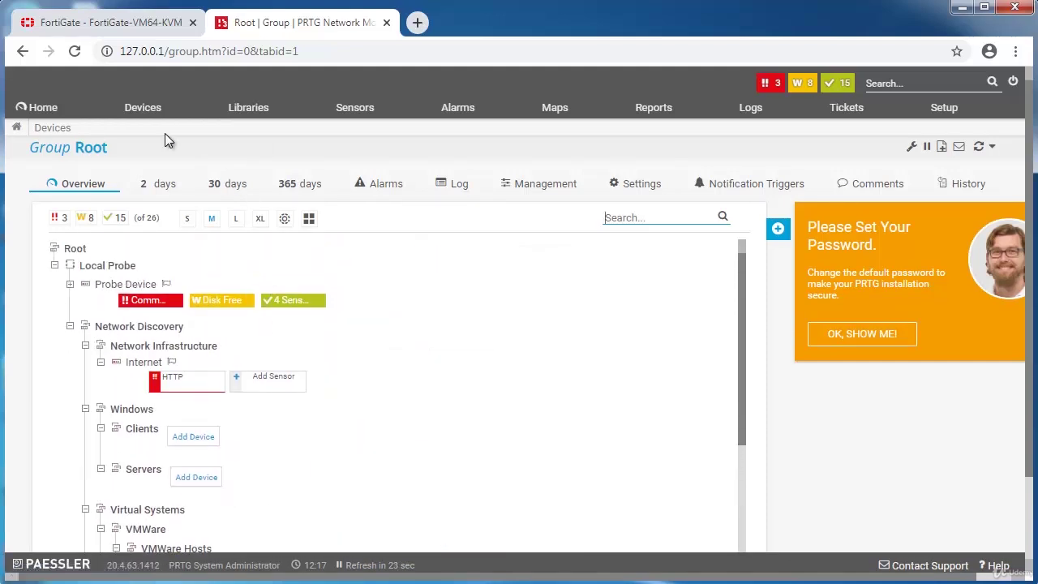
{"action": "mouse_move", "coordinate": [135, 111]}
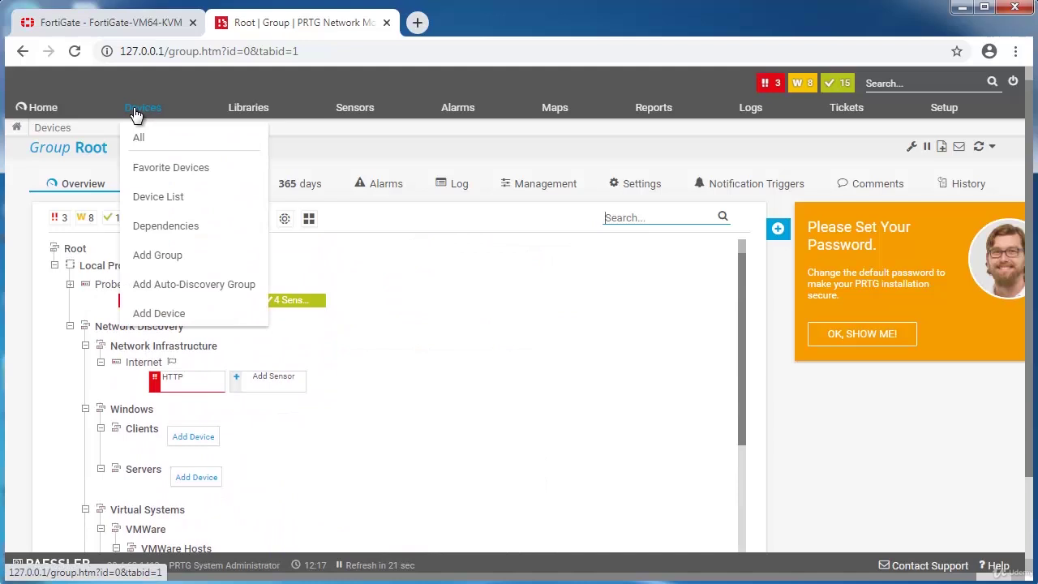
{"action": "left_click", "coordinate": [158, 316]}
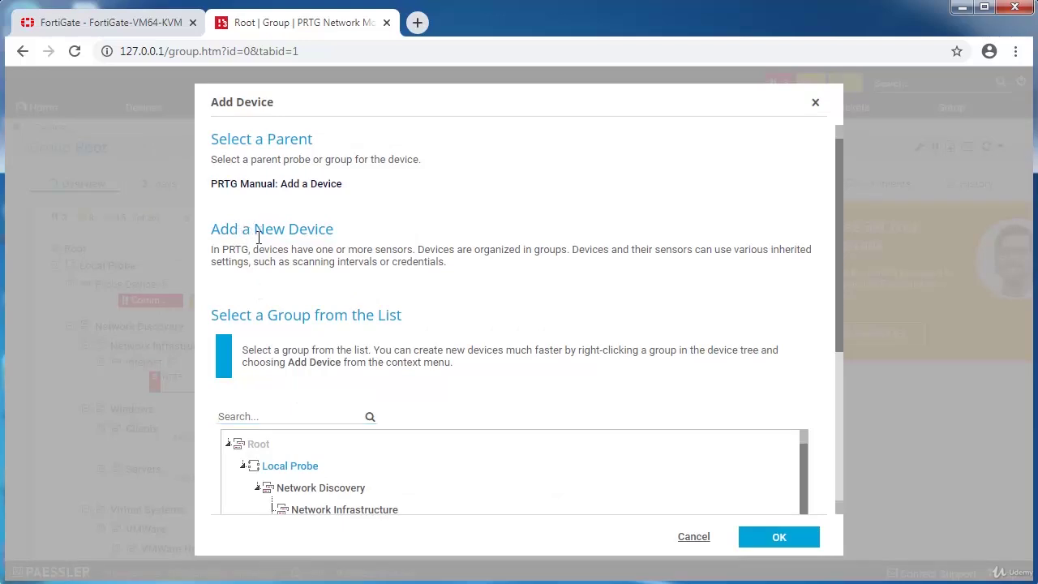
{"action": "scroll", "coordinate": [268, 248], "scroll_direction": "down", "scroll_amount": 3}
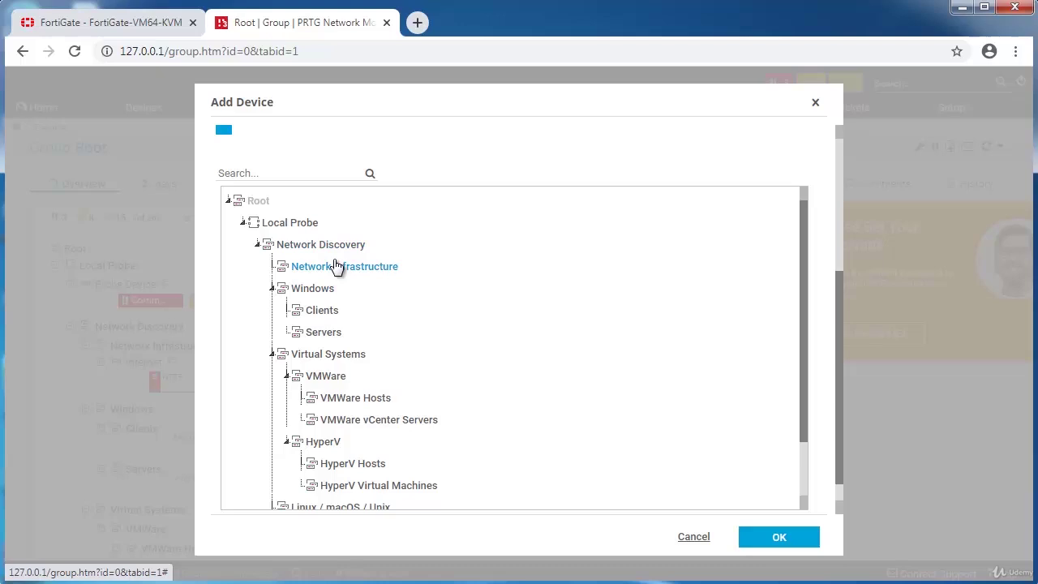
Pick Network Infrastructure as the parent group and name the new device Fortigate.
{"action": "left_click", "coordinate": [341, 273]}
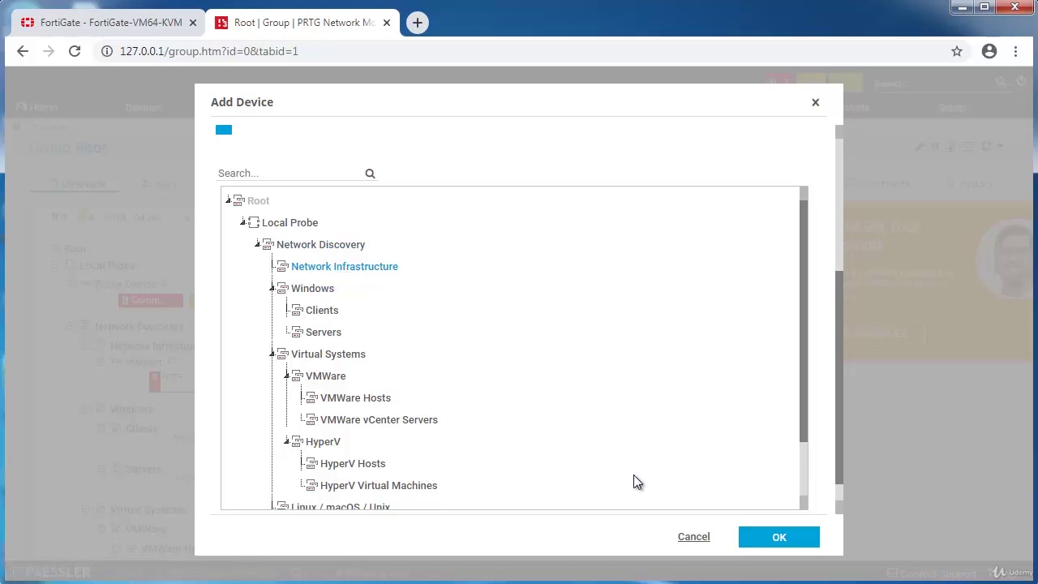
{"action": "left_click", "coordinate": [761, 538]}
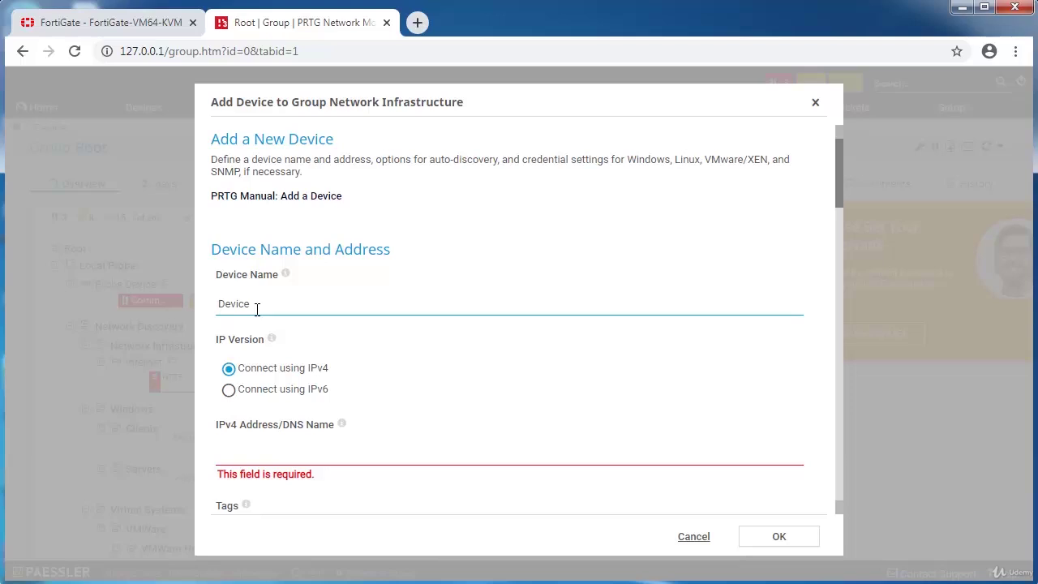
{"action": "type", "text": "Fortigate"}
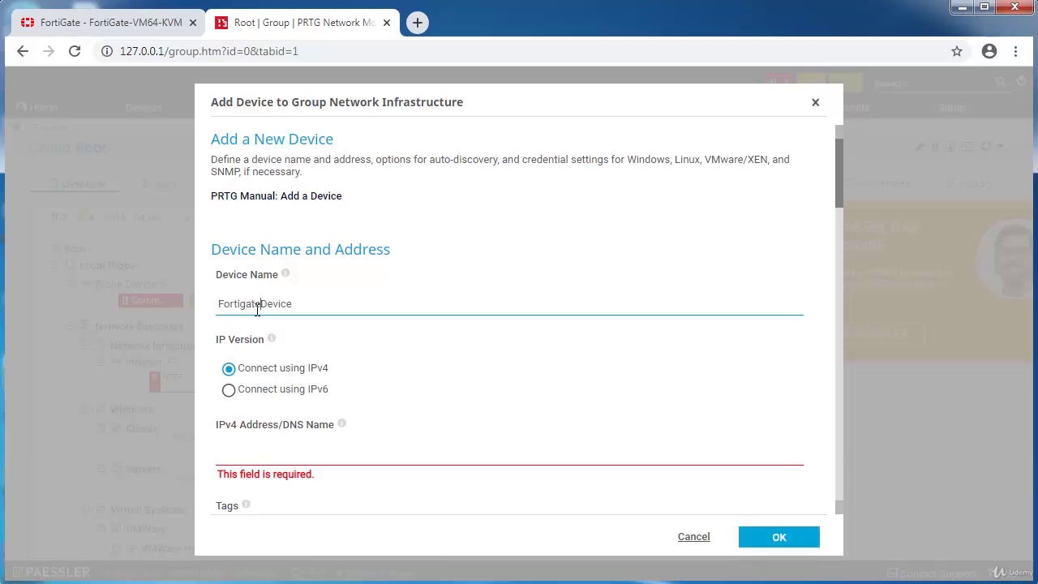
{"action": "key", "text": "Delete"}
{"action": "key", "text": "Delete"}
{"action": "key", "text": "Delete"}
{"action": "key", "text": "Delete"}
{"action": "key", "text": "Delete"}
{"action": "key", "text": "Delete"}
Enter 192.168.240.5 as the device's IPv4 address.
{"action": "scroll", "coordinate": [343, 386], "scroll_direction": "down", "scroll_amount": 1}
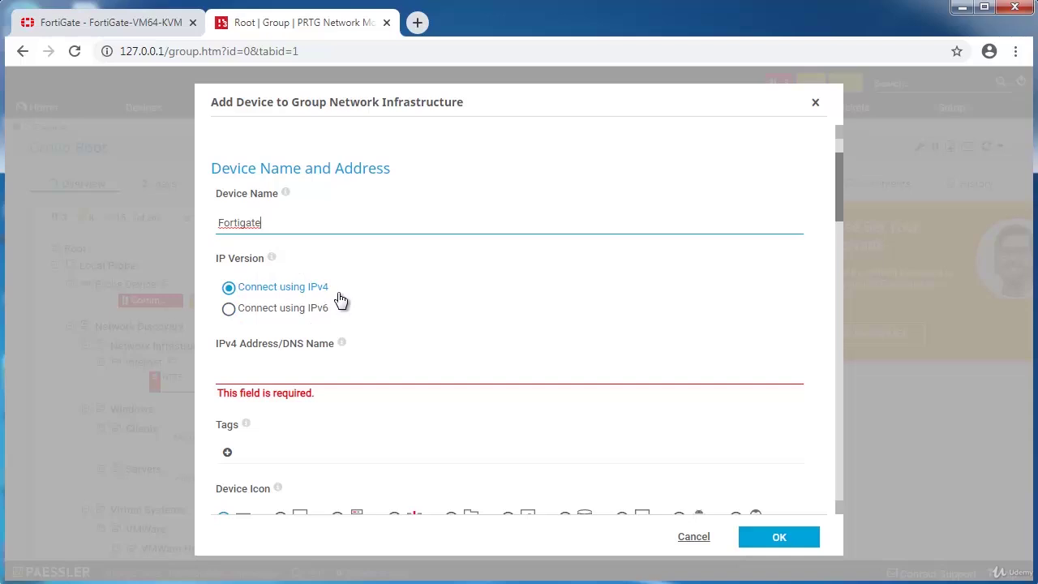
{"action": "scroll", "coordinate": [332, 304], "scroll_direction": "down", "scroll_amount": 1}
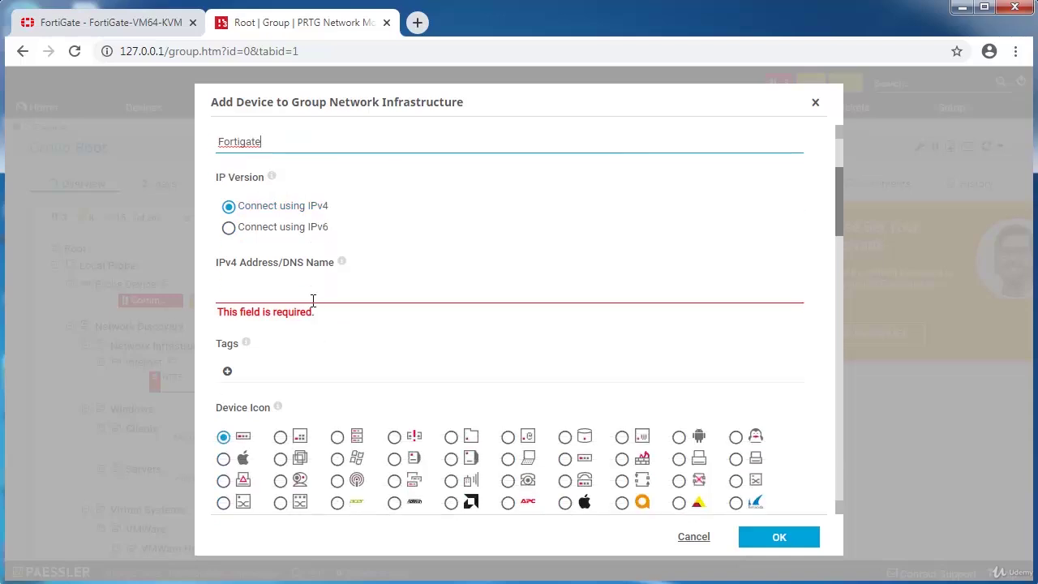
{"action": "left_click", "coordinate": [313, 300]}
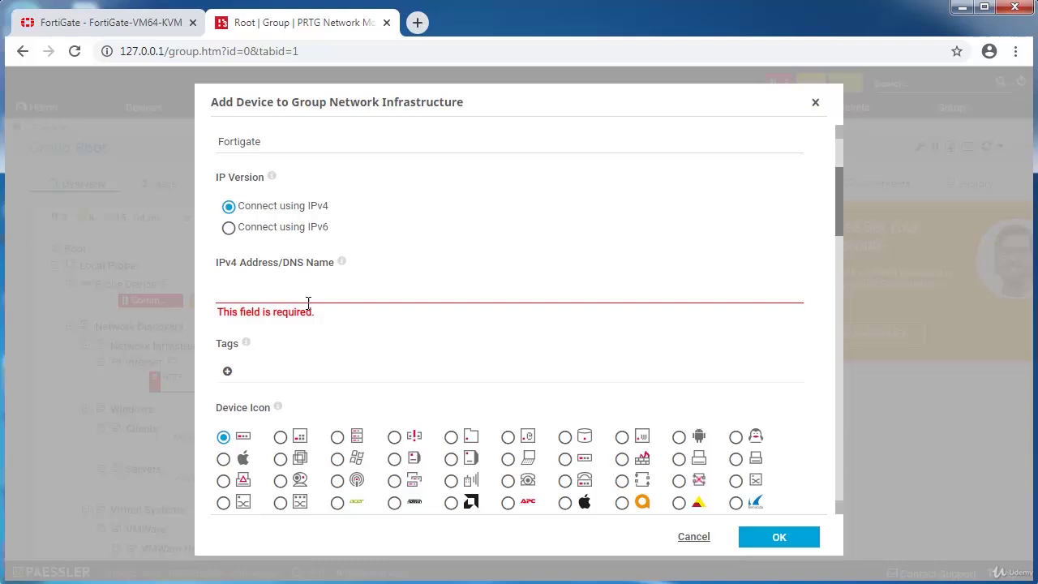
{"action": "type", "text": "192.168"}
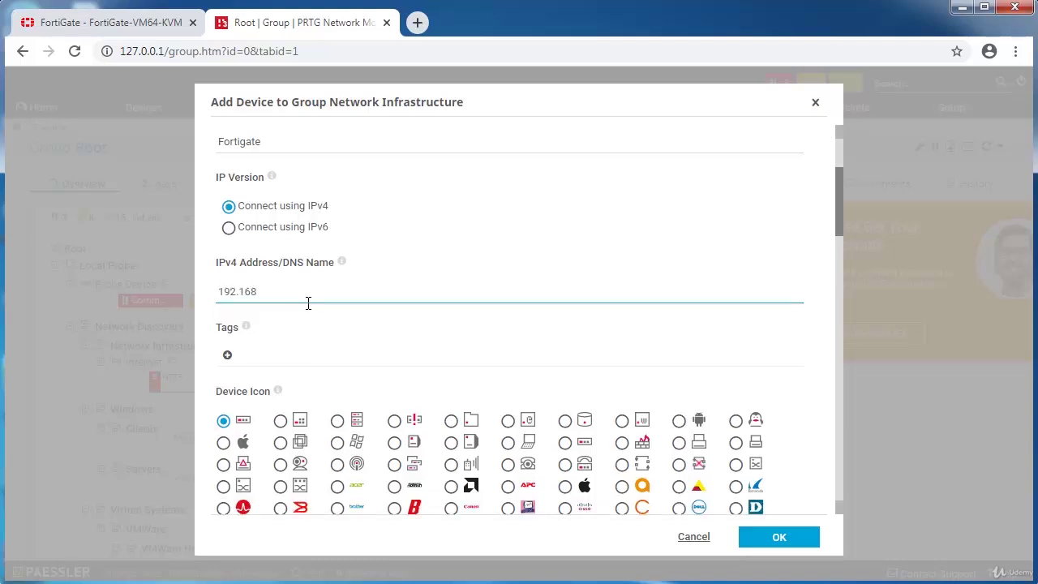
{"action": "type", "text": ".240.5"}
{"action": "left_click", "coordinate": [44, 22]}
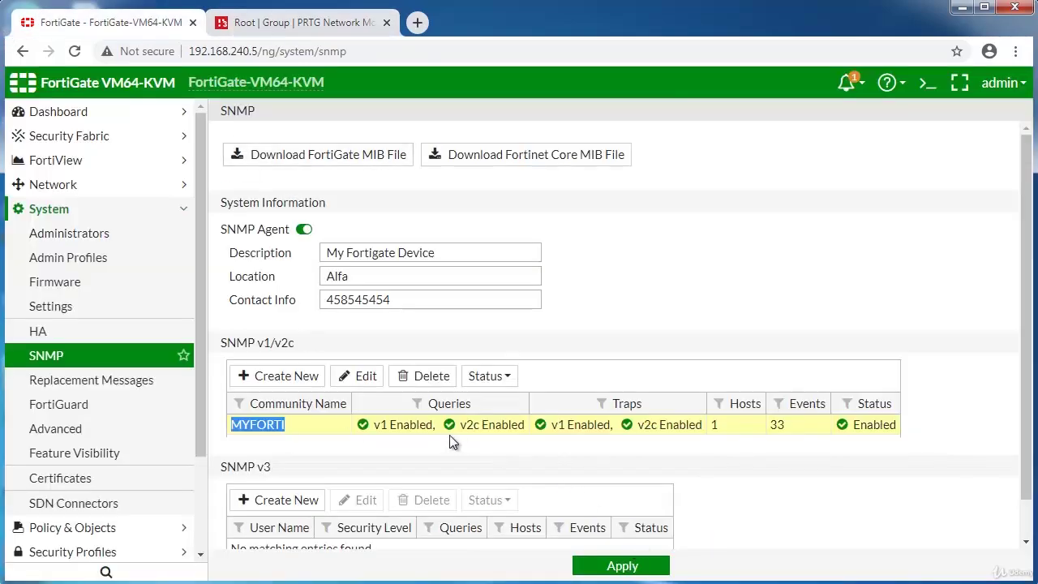
{"action": "double_click", "coordinate": [408, 422]}
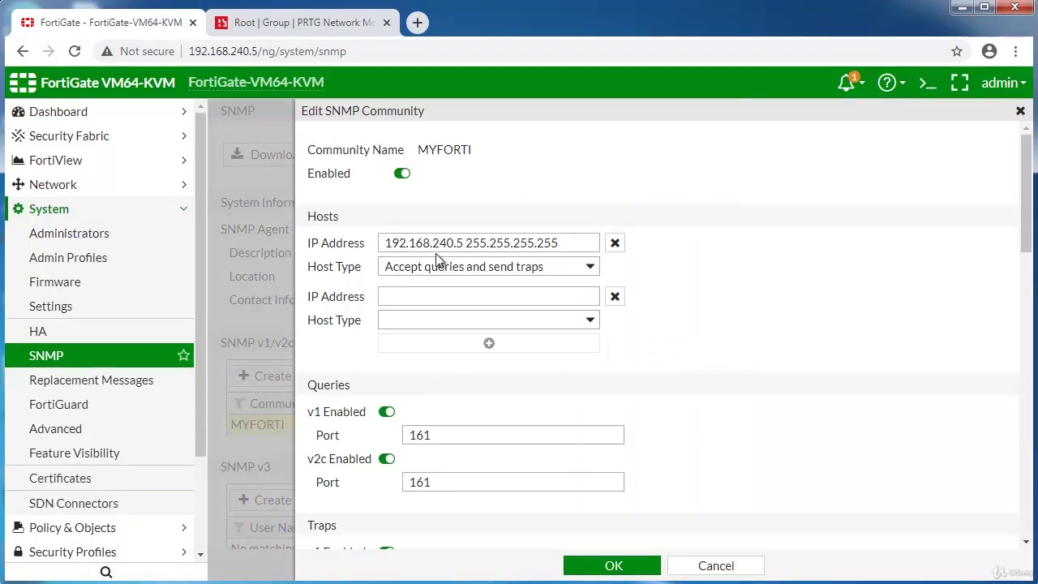
{"action": "left_click", "coordinate": [440, 272]}
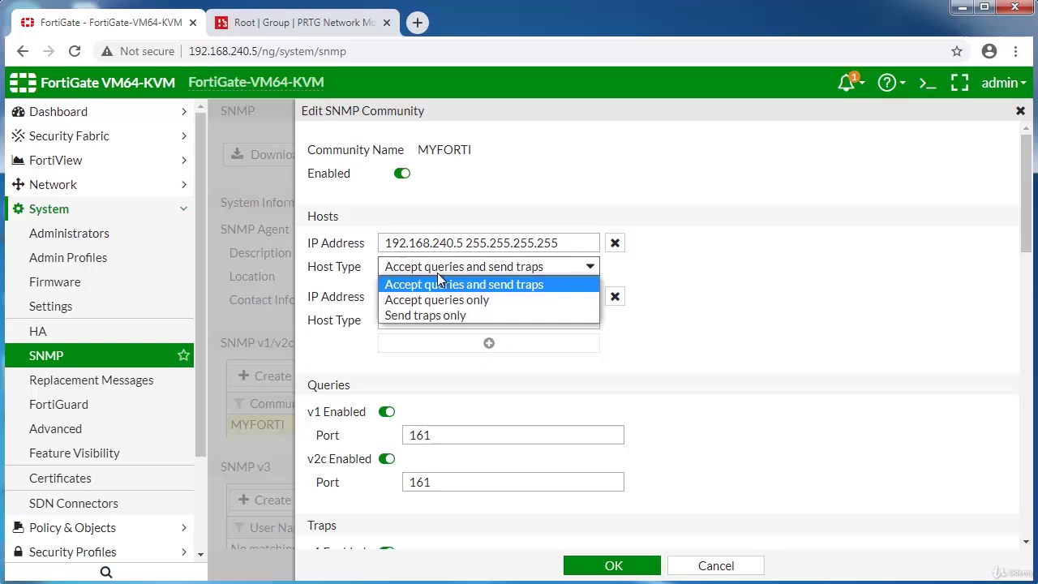
{"action": "left_click", "coordinate": [729, 296]}
{"action": "left_click", "coordinate": [716, 565]}
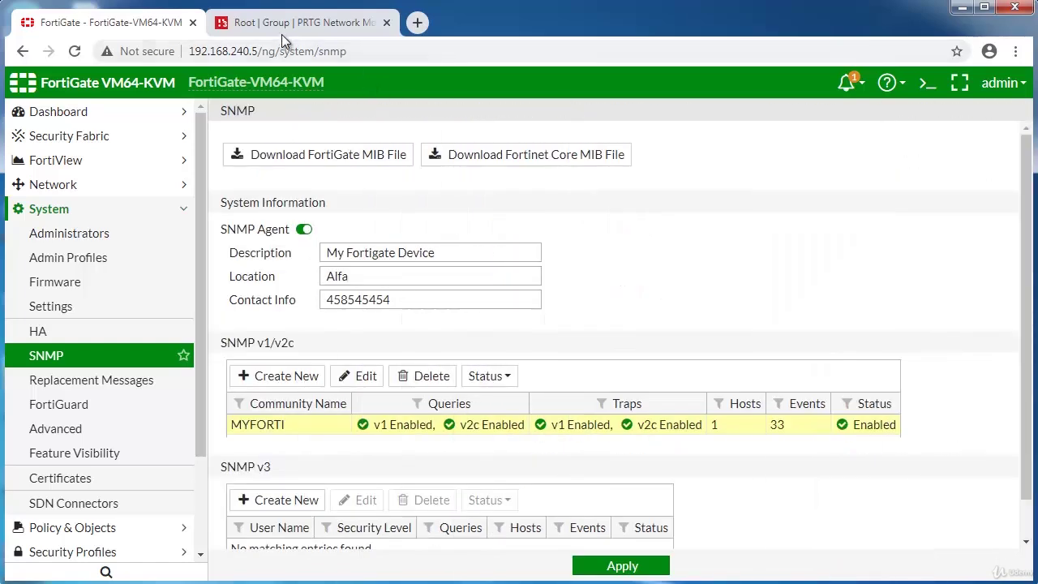
{"action": "left_click", "coordinate": [281, 31]}
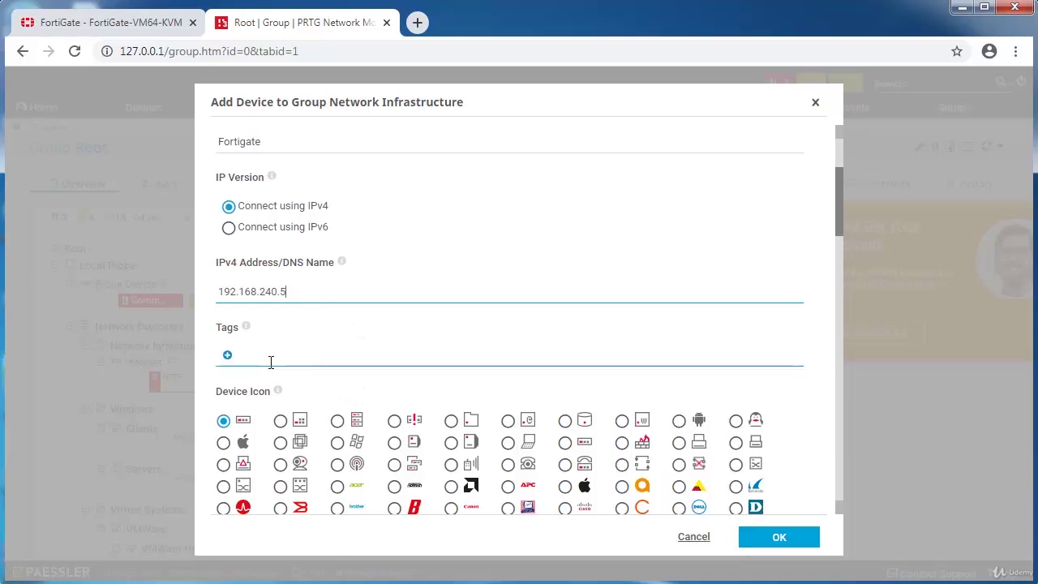
Give Fortigate the Fortinet icon and choose Standard auto-discovery (recommended), scheduled Once.
{"action": "scroll", "coordinate": [271, 361], "scroll_direction": "down", "scroll_amount": 2}
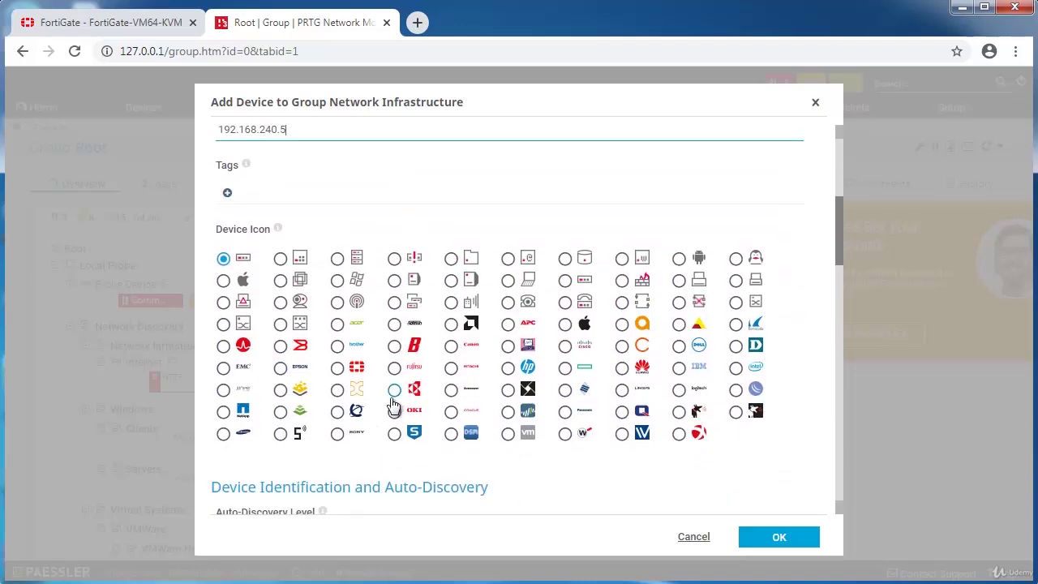
{"action": "left_click", "coordinate": [338, 369]}
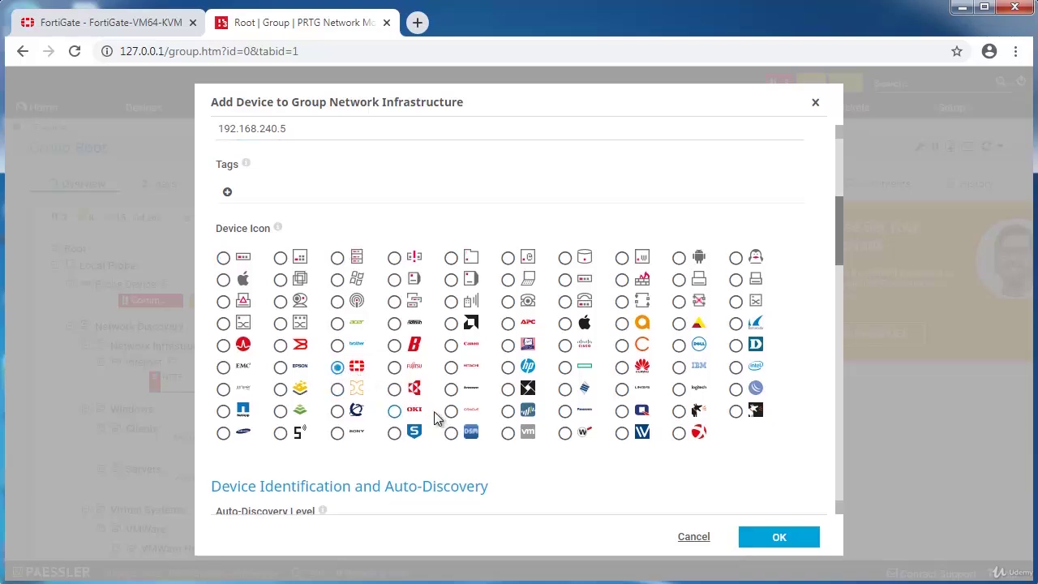
{"action": "scroll", "coordinate": [413, 416], "scroll_direction": "down", "scroll_amount": 2}
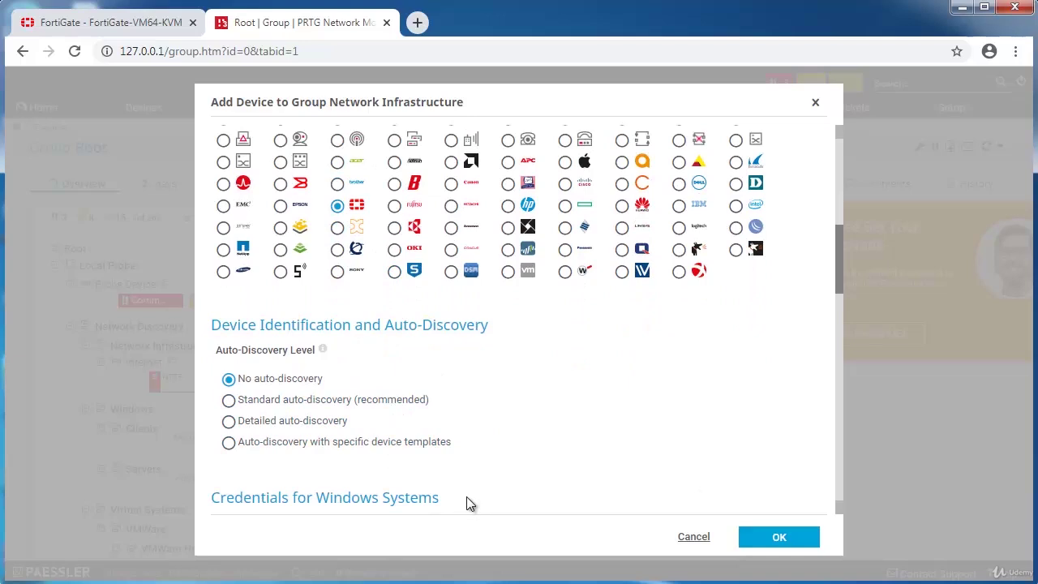
{"action": "left_click", "coordinate": [314, 403]}
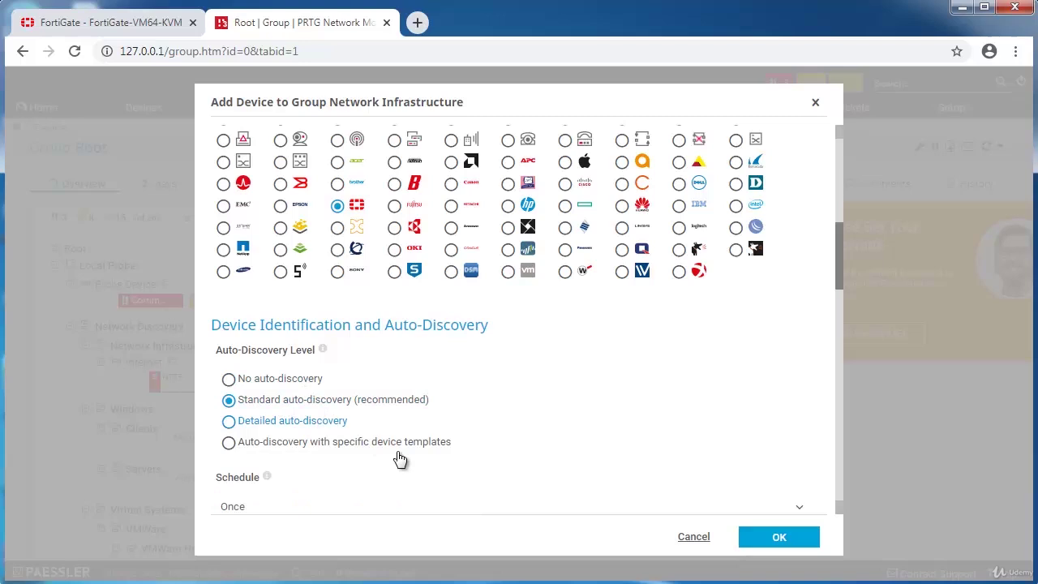
{"action": "scroll", "coordinate": [613, 492], "scroll_direction": "down", "scroll_amount": 2}
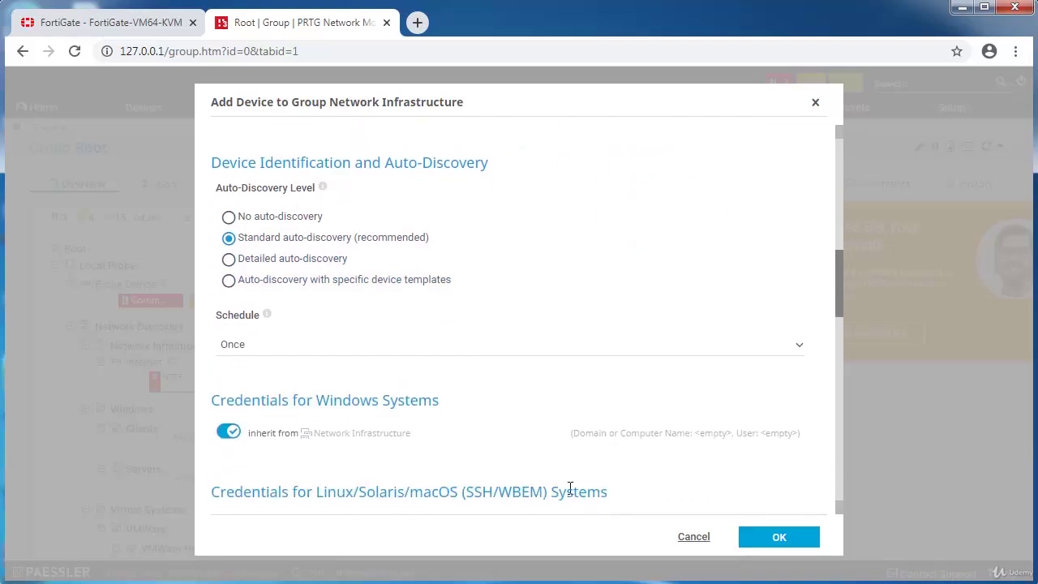
{"action": "scroll", "coordinate": [570, 487], "scroll_direction": "down", "scroll_amount": 2}
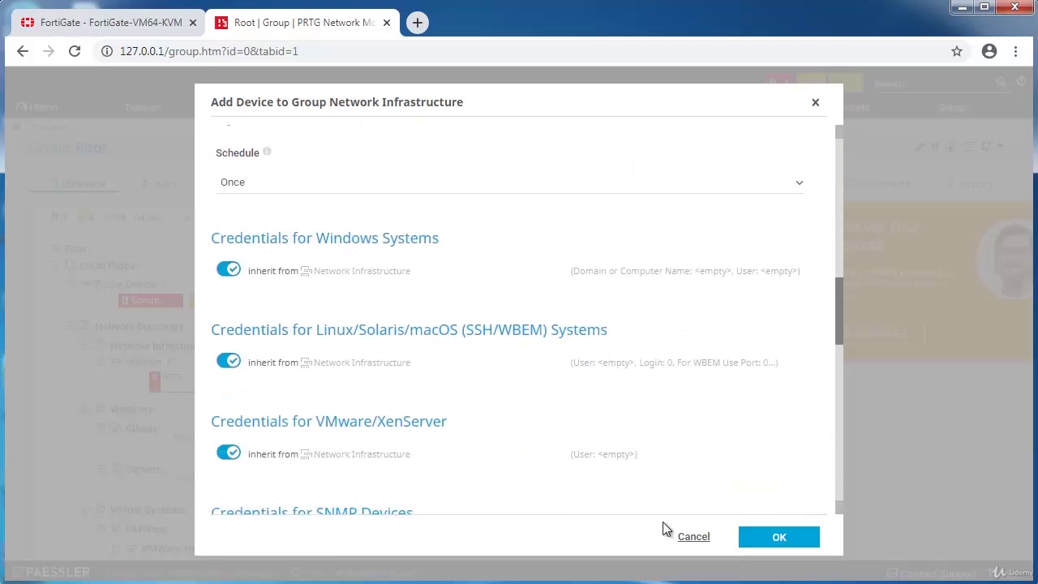
{"action": "scroll", "coordinate": [603, 461], "scroll_direction": "down", "scroll_amount": 2}
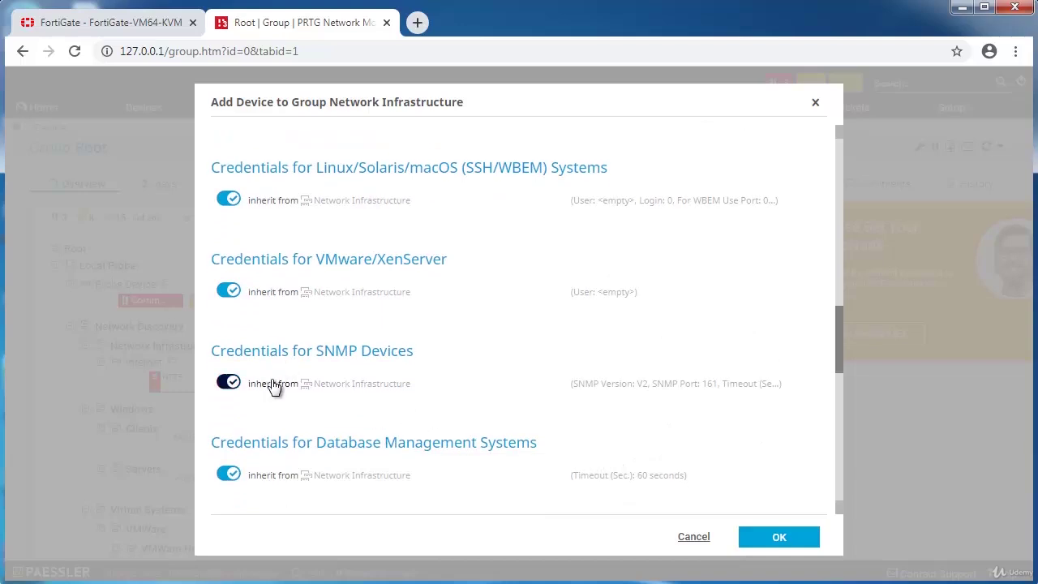
Stop inheriting SNMP credentials and replace 'public' with the FortiGate's community string, keeping v2c.
{"action": "mouse_move", "coordinate": [276, 390]}
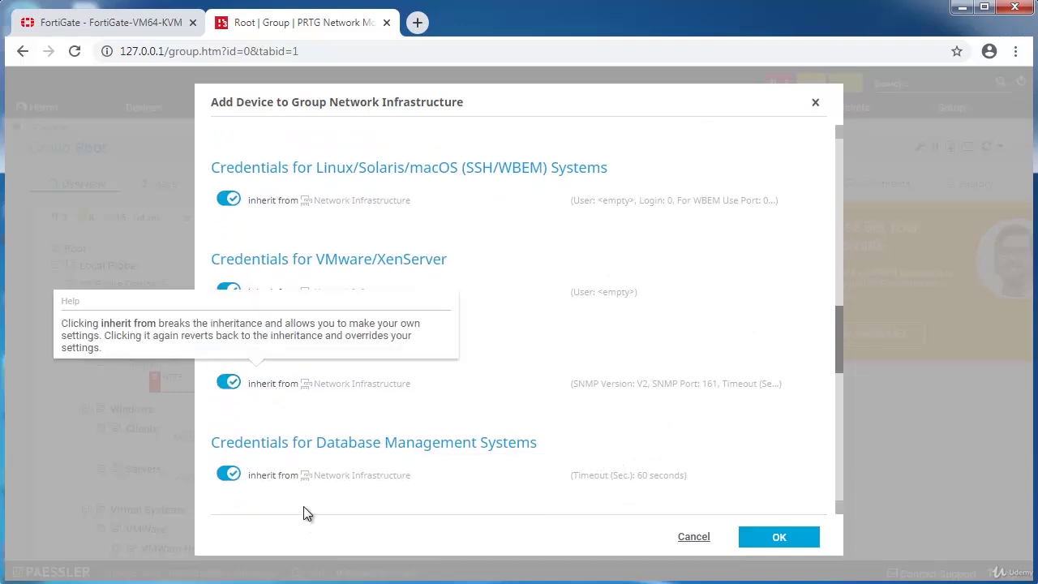
{"action": "left_click", "coordinate": [277, 385]}
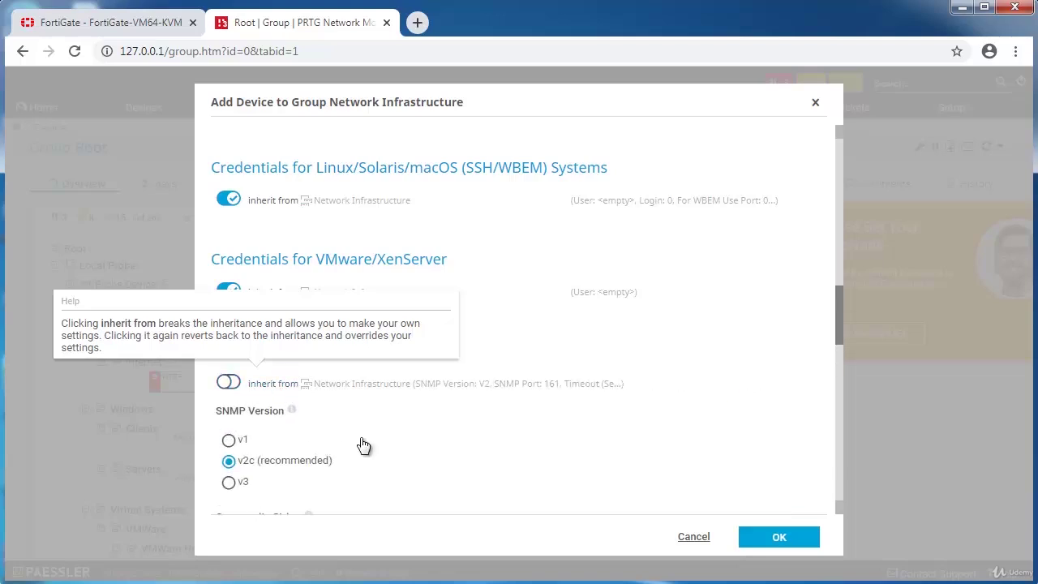
{"action": "scroll", "coordinate": [381, 454], "scroll_direction": "down", "scroll_amount": 2}
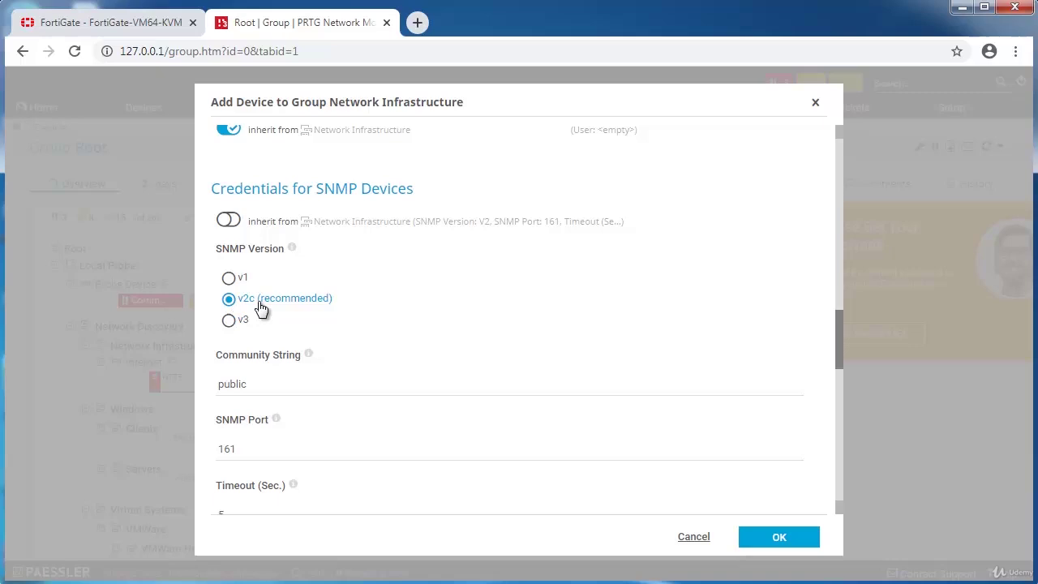
{"action": "left_click", "coordinate": [275, 380]}
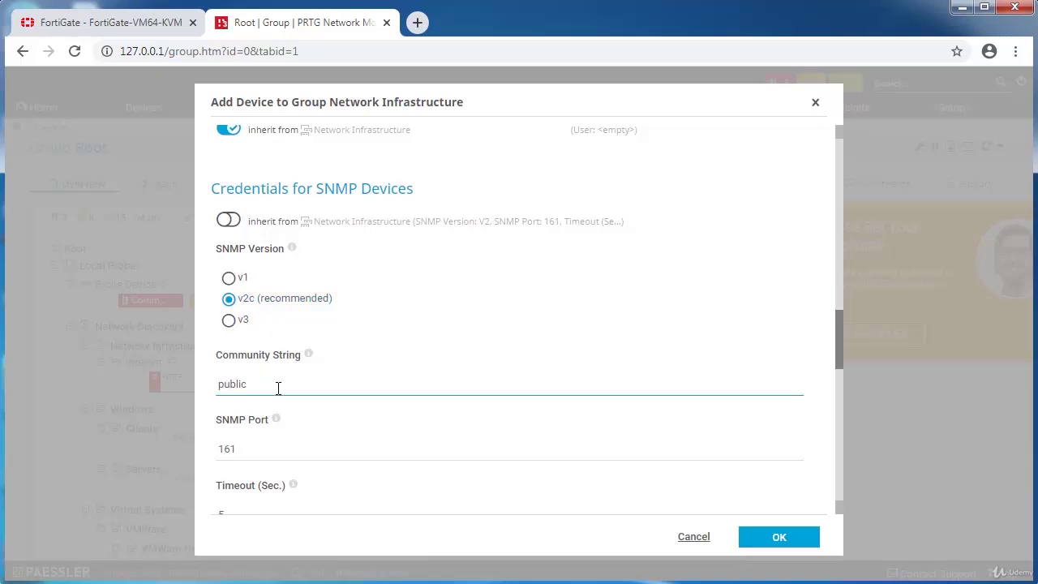
{"action": "left_click", "coordinate": [90, 32]}
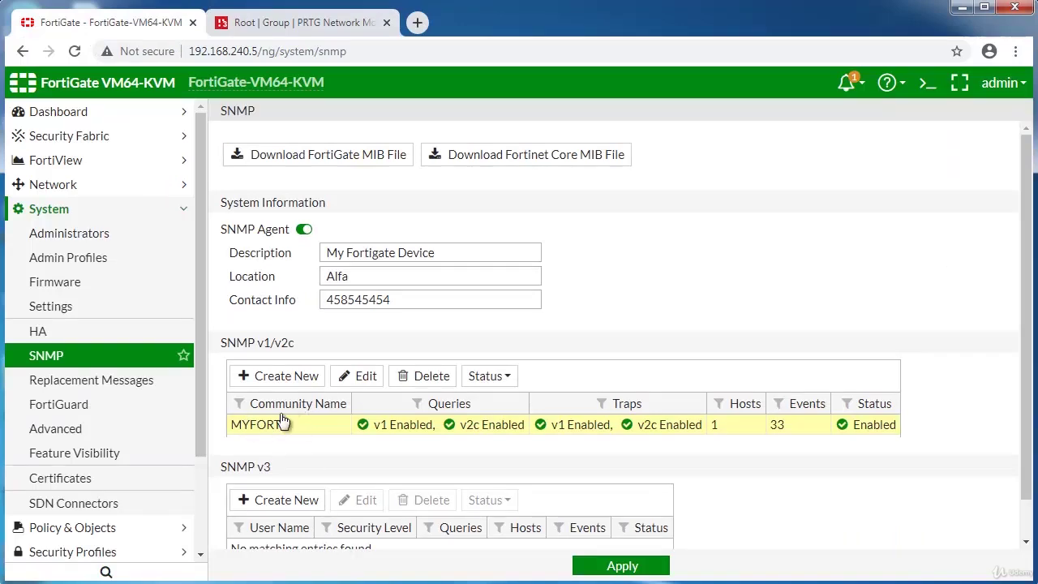
{"action": "left_click", "coordinate": [239, 30]}
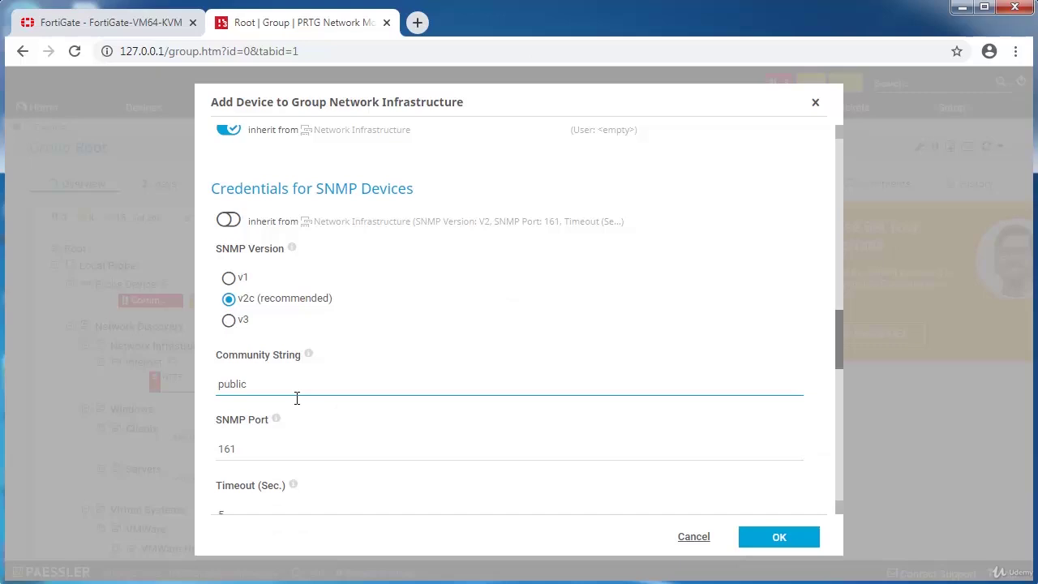
{"action": "scroll", "coordinate": [295, 397], "scroll_direction": "down", "scroll_amount": 2}
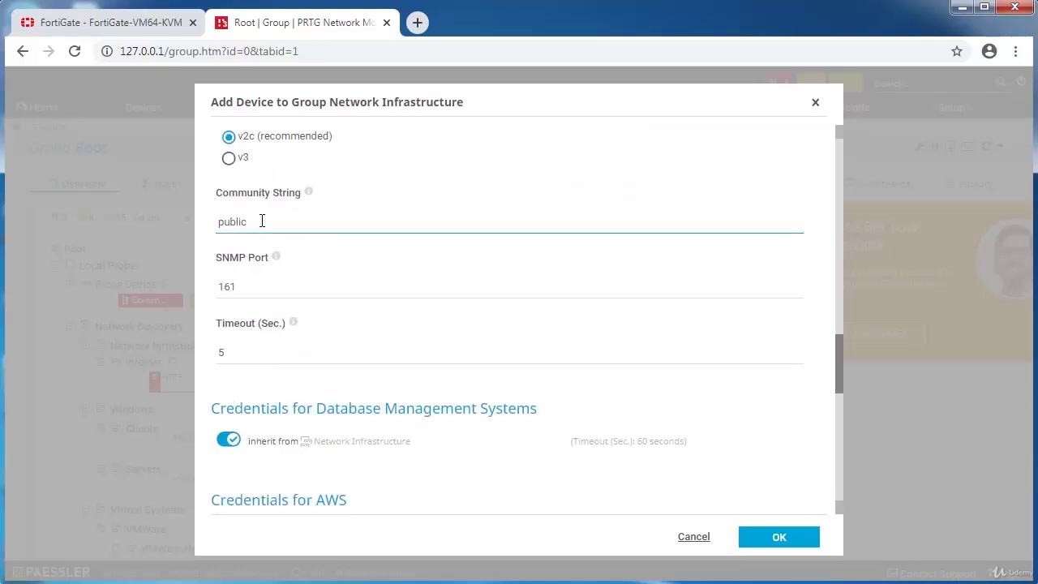
{"action": "left_click_drag", "start_coordinate": [262, 222], "coordinate": [129, 173]}
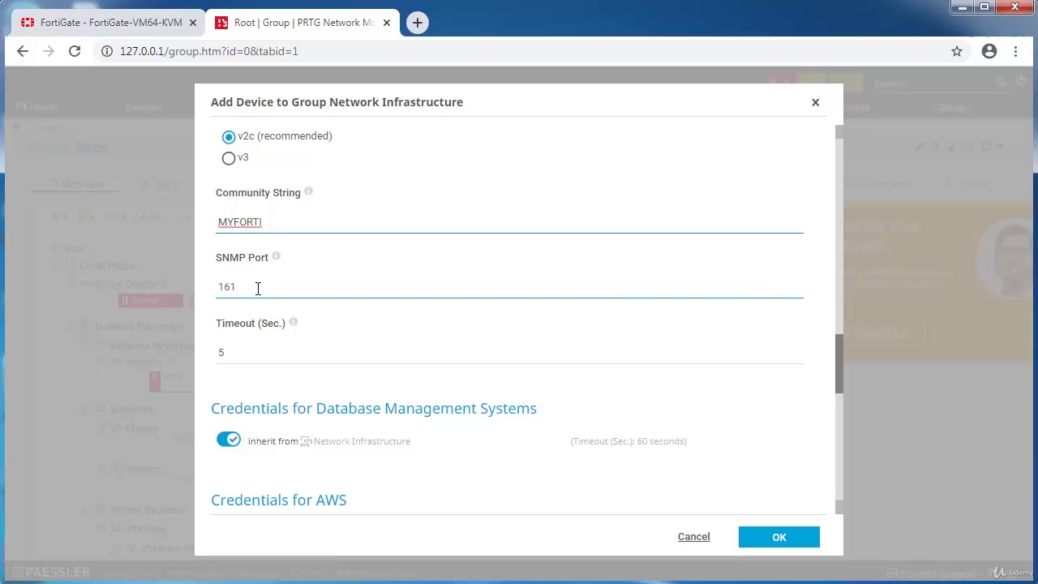
{"action": "left_click", "coordinate": [145, 25]}
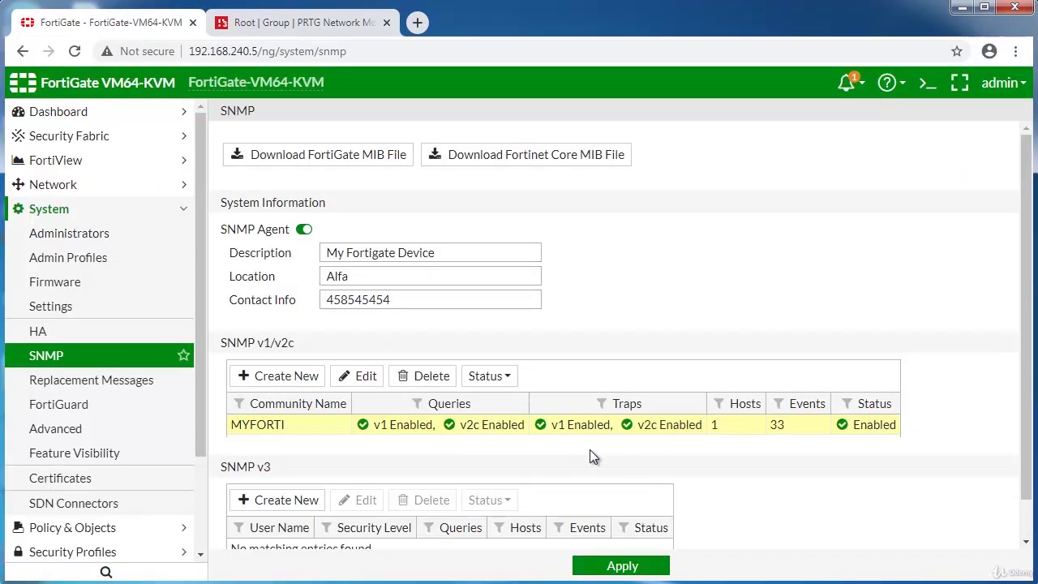
{"action": "scroll", "coordinate": [373, 405], "scroll_direction": "down", "scroll_amount": 1}
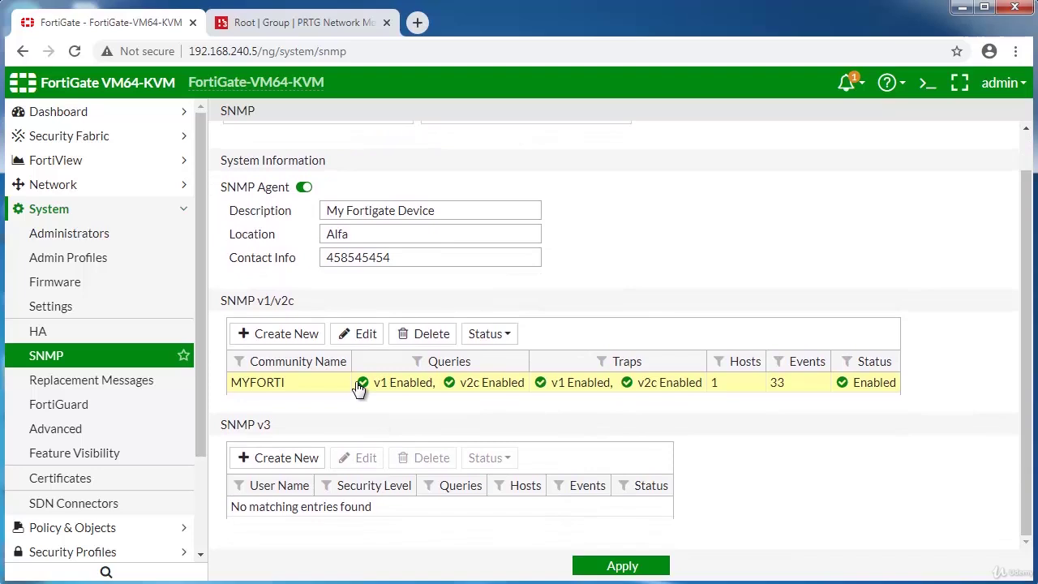
{"action": "double_click", "coordinate": [337, 378]}
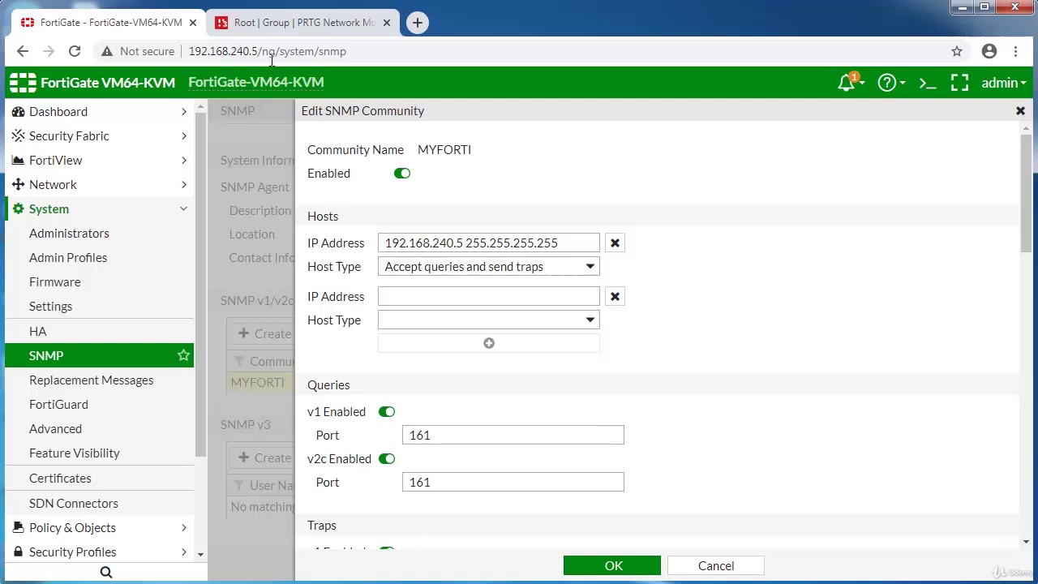
{"action": "left_click", "coordinate": [304, 22]}
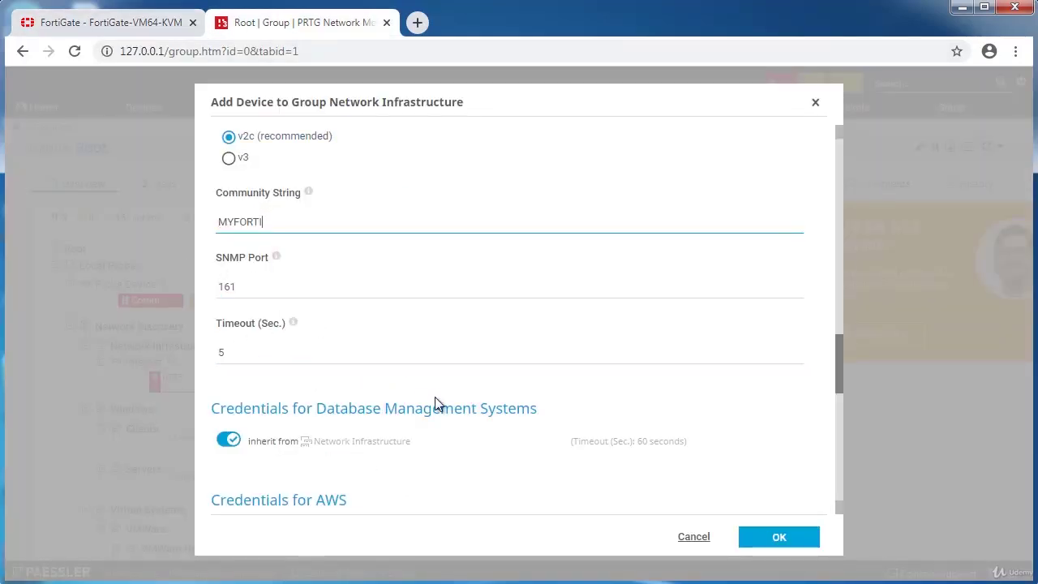
Confirm adding the Fortigate device and refresh the All devices tree to see auto-discovery starting.
{"action": "left_click", "coordinate": [762, 546]}
{"action": "scroll", "coordinate": [374, 355], "scroll_direction": "down", "scroll_amount": 10}
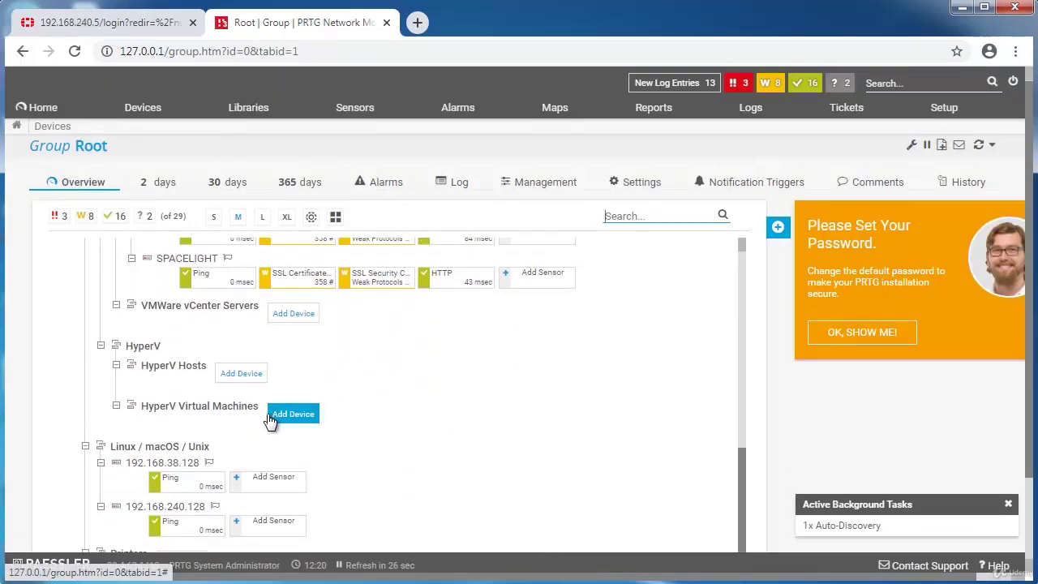
{"action": "scroll", "coordinate": [283, 418], "scroll_direction": "down", "scroll_amount": 3}
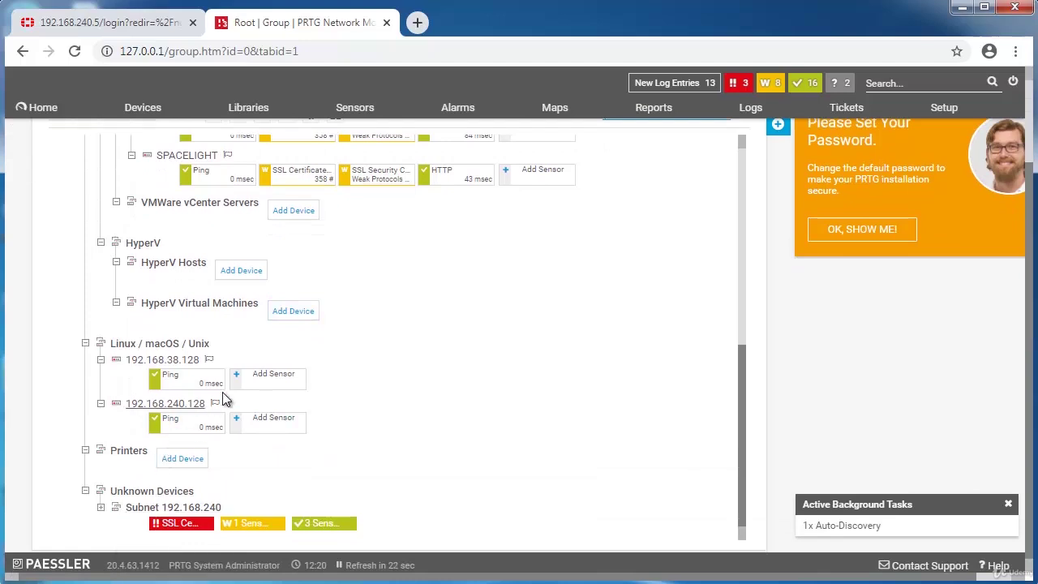
{"action": "scroll", "coordinate": [238, 389], "scroll_direction": "up", "scroll_amount": 8}
{"action": "scroll", "coordinate": [240, 389], "scroll_direction": "up", "scroll_amount": 4}
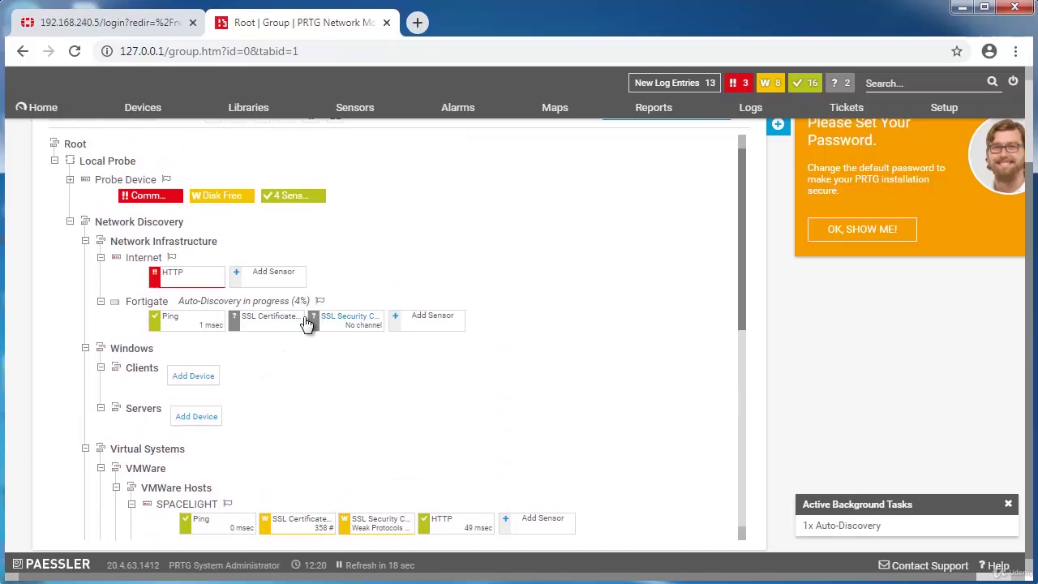
{"action": "scroll", "coordinate": [438, 284], "scroll_direction": "up", "scroll_amount": 3}
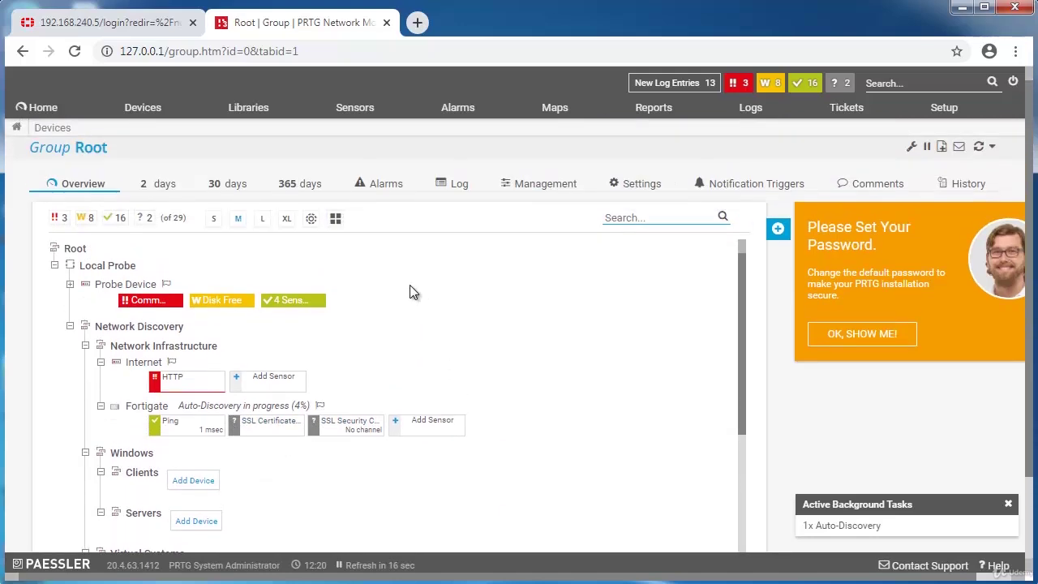
{"action": "mouse_move", "coordinate": [162, 120]}
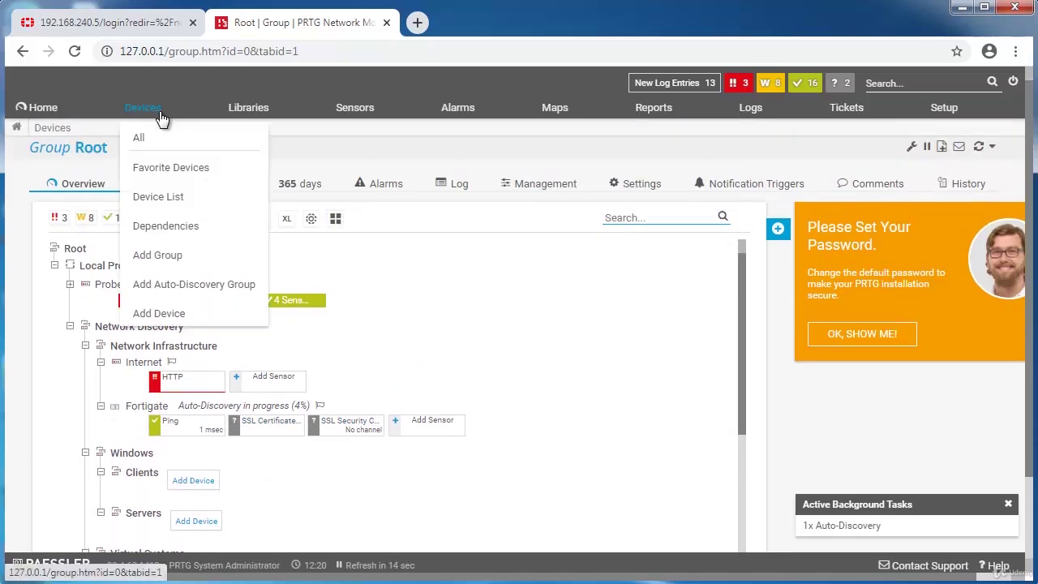
{"action": "left_click", "coordinate": [144, 139]}
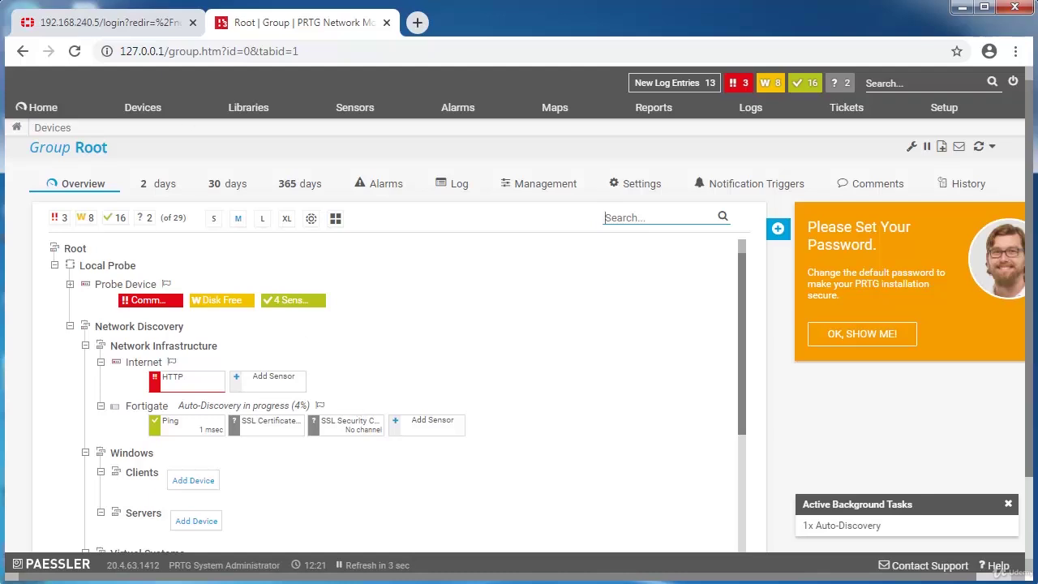
Glance at the FortiGate tab, then return to PRTG to view 192.168.240.5 (Fortigate) and its discovered sensors.
{"action": "left_click", "coordinate": [22, 18]}
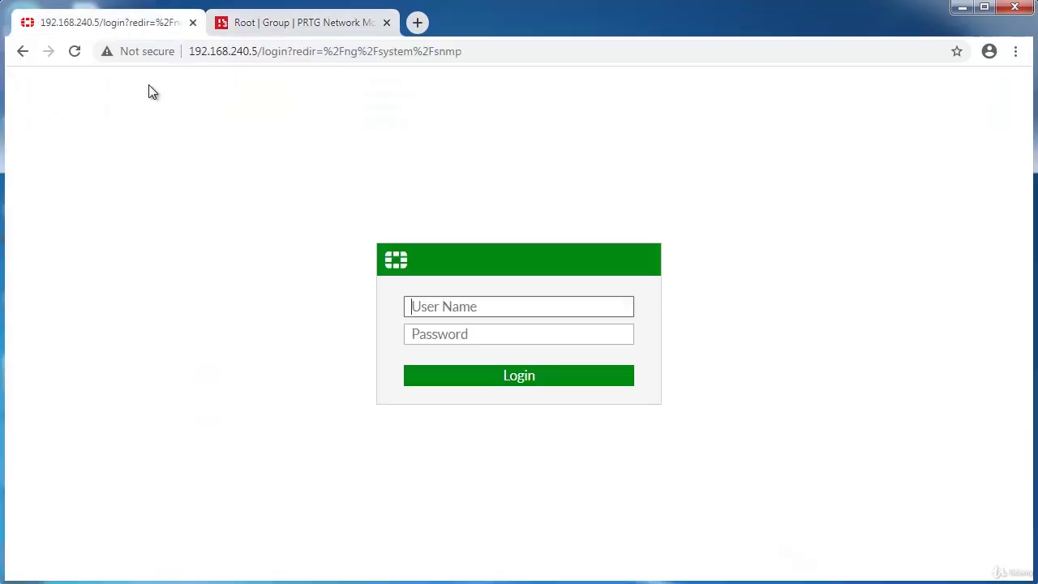
{"action": "left_click", "coordinate": [287, 24]}
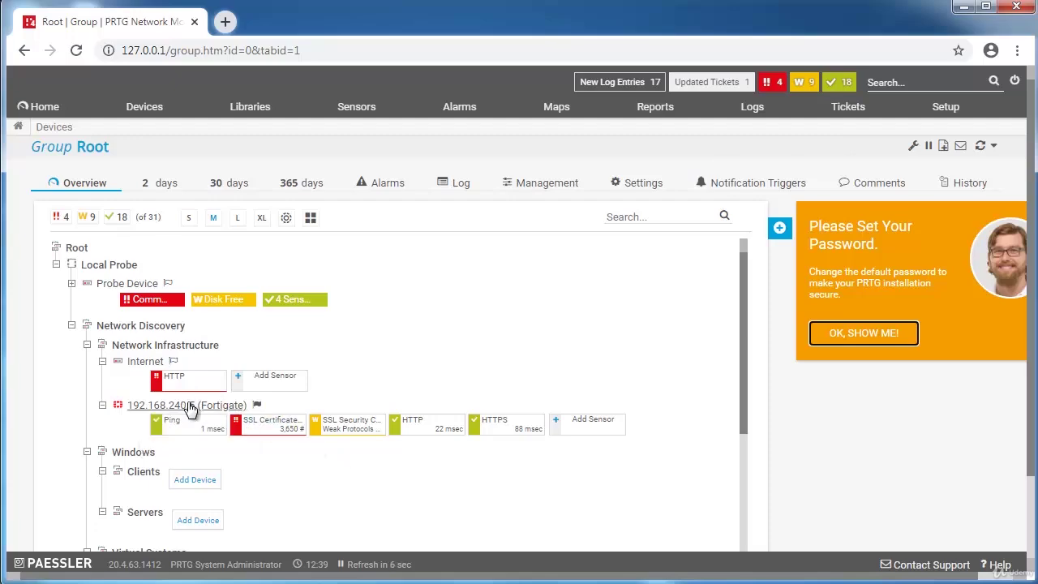
Open the 192.168.240.5 (Fortigate) device page and scroll through its details.
{"action": "left_click", "coordinate": [195, 404]}
{"action": "scroll", "coordinate": [663, 496], "scroll_direction": "down", "scroll_amount": 5}
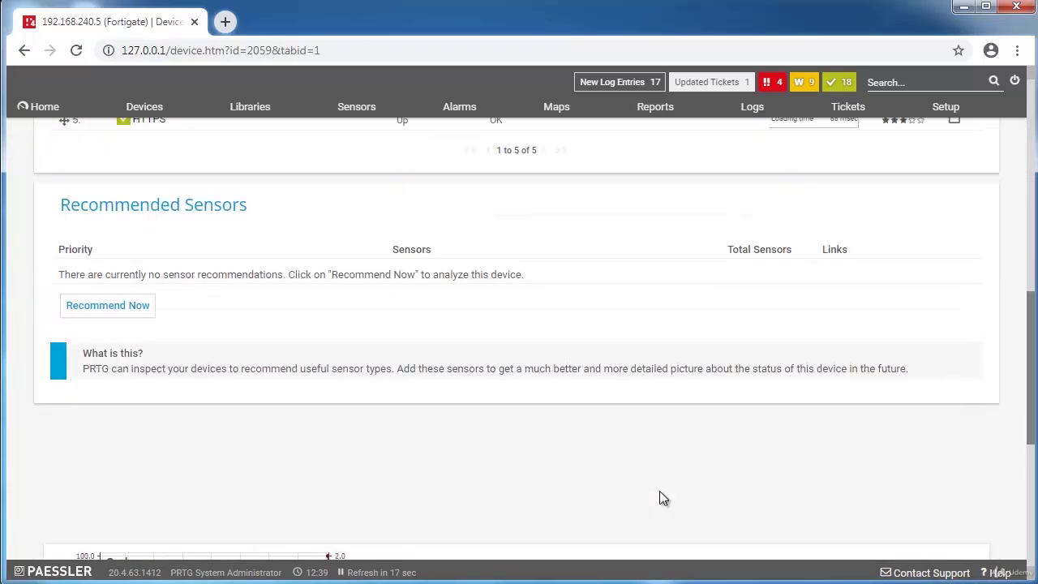
{"action": "scroll", "coordinate": [662, 496], "scroll_direction": "up", "scroll_amount": 5}
{"action": "scroll", "coordinate": [662, 454], "scroll_direction": "up", "scroll_amount": 1}
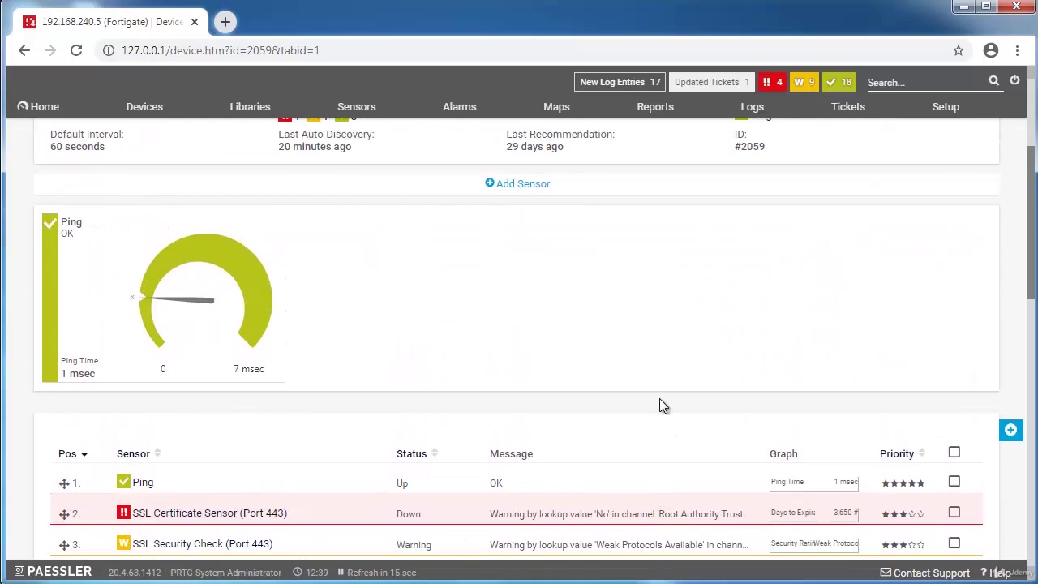
{"action": "scroll", "coordinate": [660, 405], "scroll_direction": "up", "scroll_amount": 2}
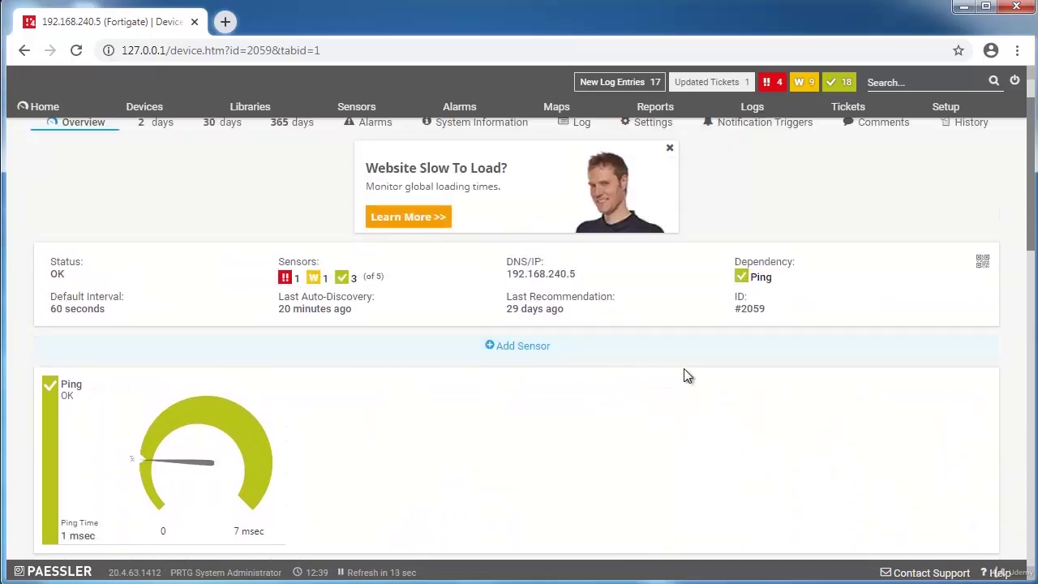
{"action": "scroll", "coordinate": [760, 387], "scroll_direction": "down", "scroll_amount": 4}
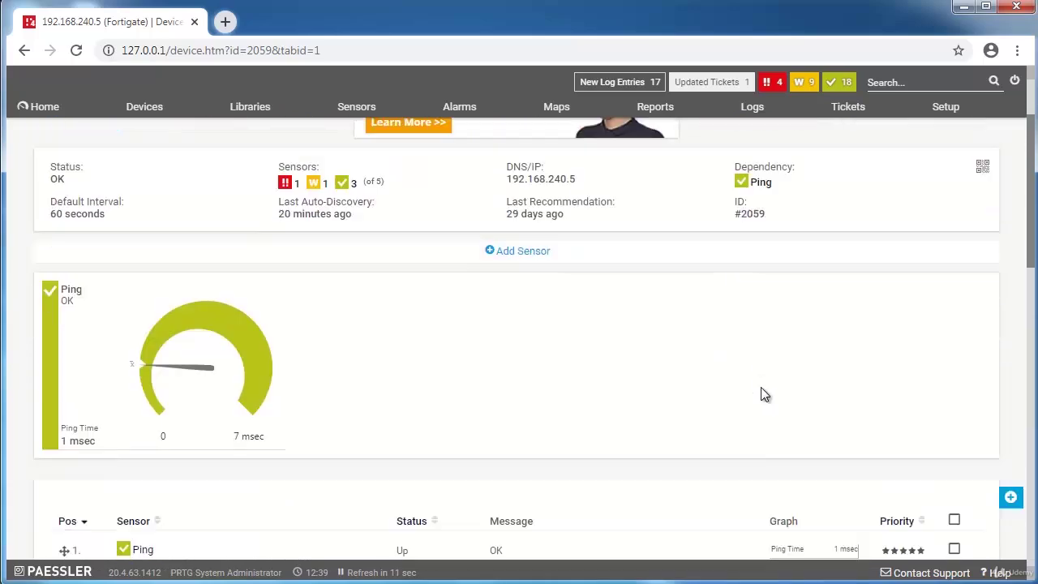
{"action": "scroll", "coordinate": [760, 392], "scroll_direction": "down", "scroll_amount": 5}
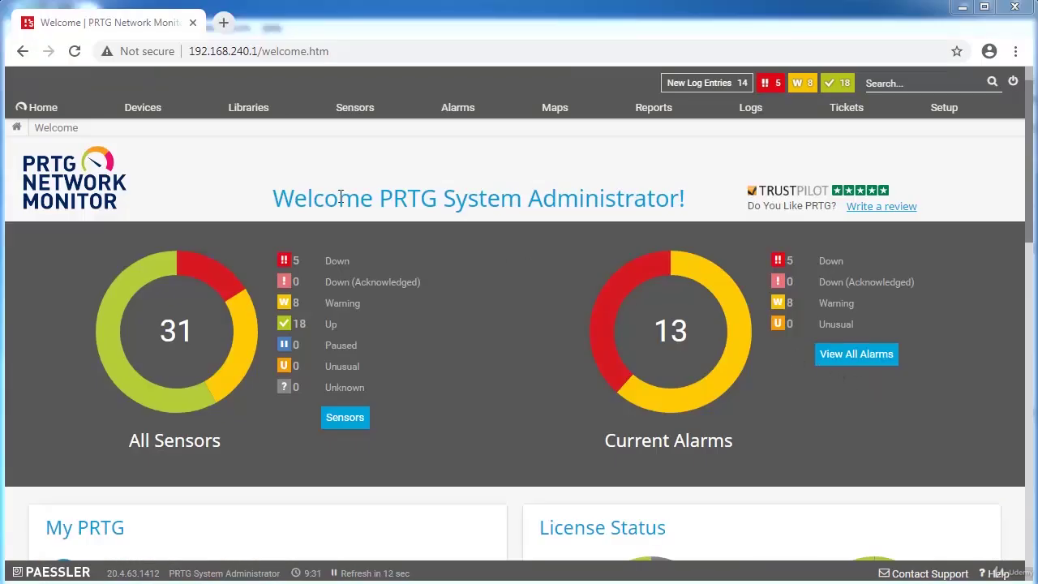
Show all Root group devices and start adding a sensor to 192.168.240.5 (Fortigate).
{"action": "left_click", "coordinate": [161, 116]}
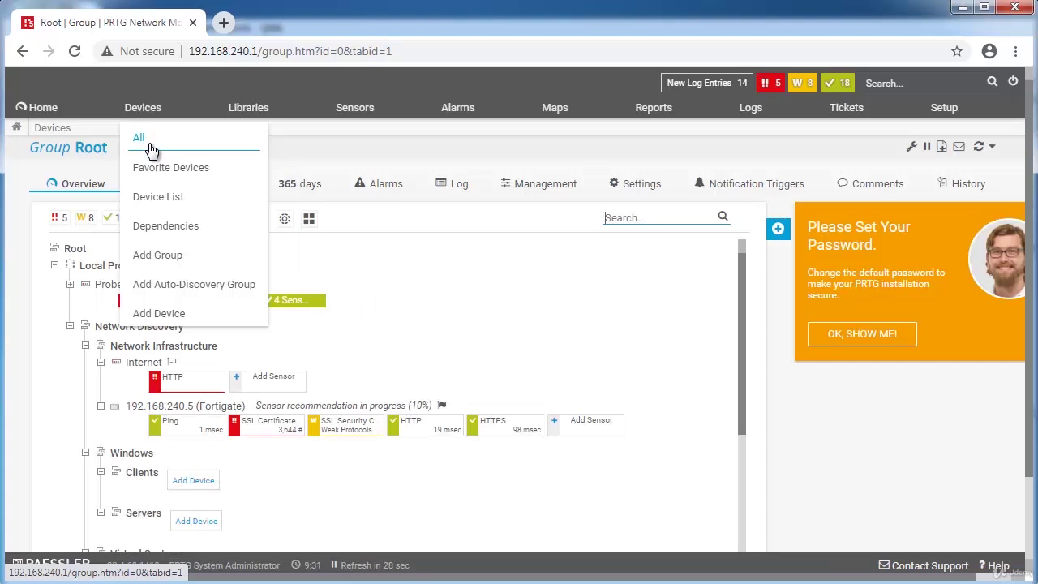
{"action": "left_click", "coordinate": [153, 145]}
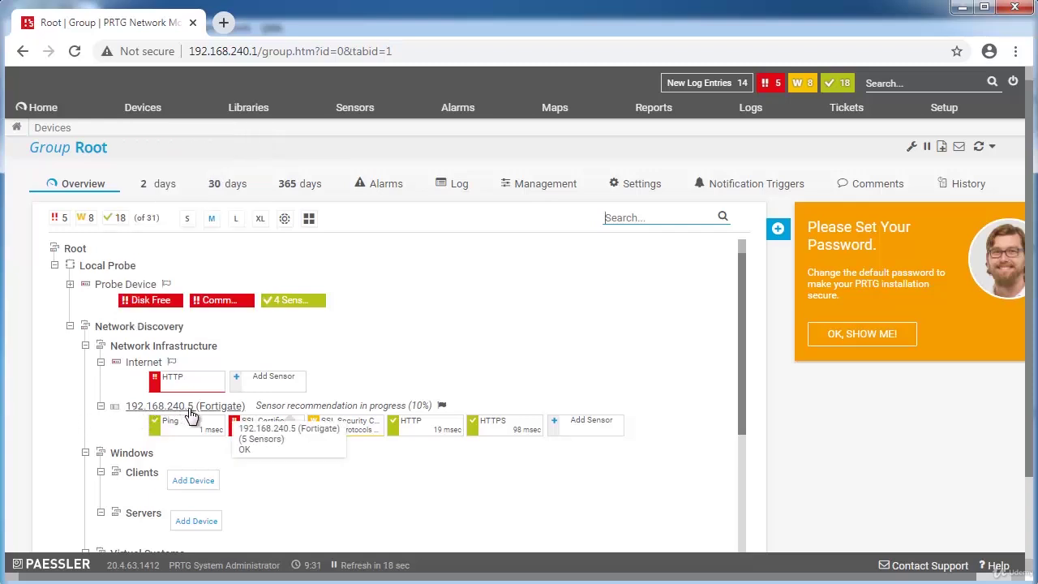
{"action": "left_click", "coordinate": [589, 428]}
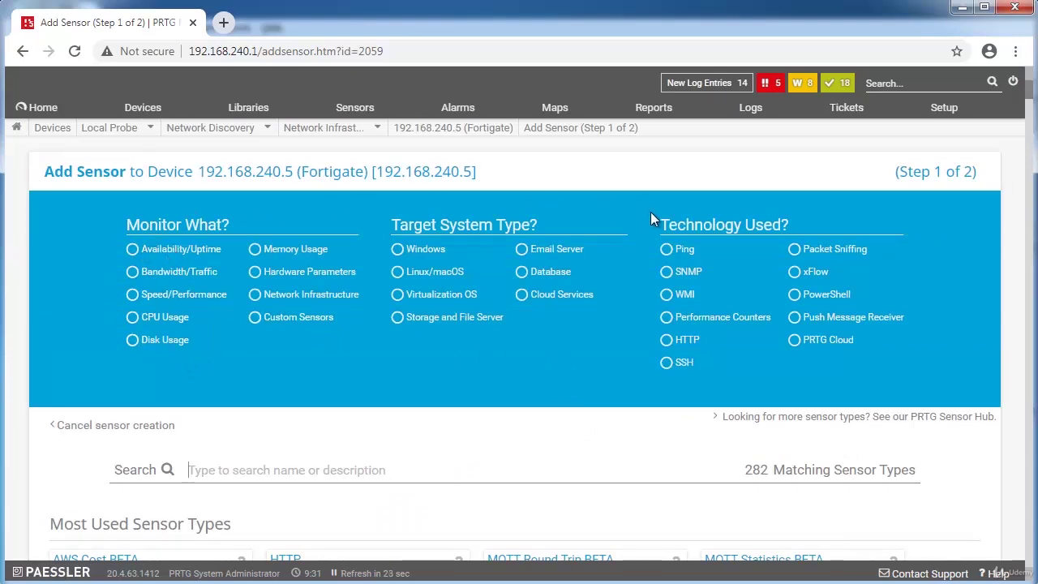
Filter the available sensor types to SNMP and Bandwidth/Traffic.
{"action": "left_click", "coordinate": [666, 251]}
{"action": "left_click", "coordinate": [666, 272]}
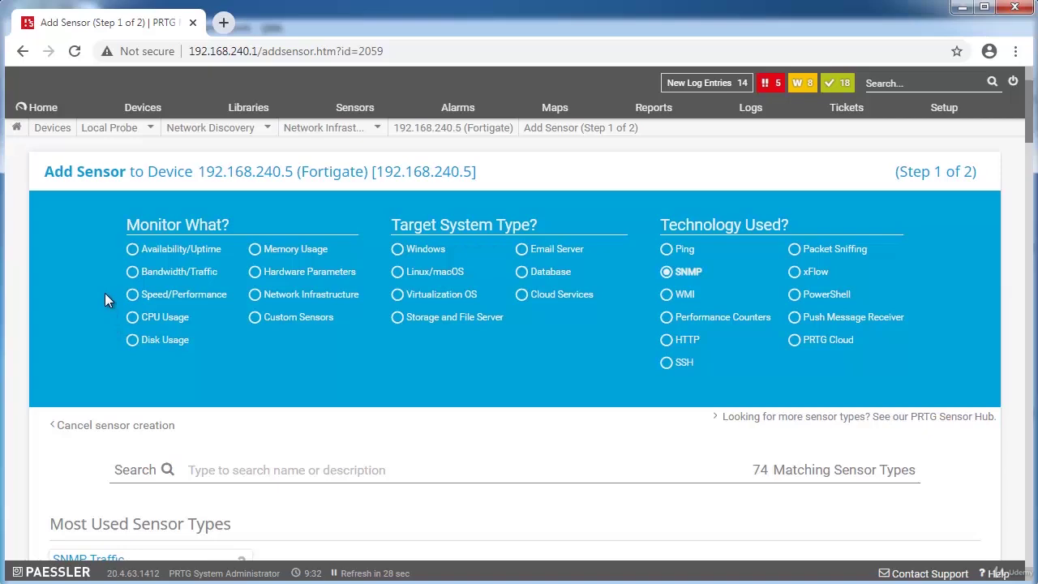
{"action": "left_click", "coordinate": [132, 294]}
{"action": "left_click", "coordinate": [132, 271]}
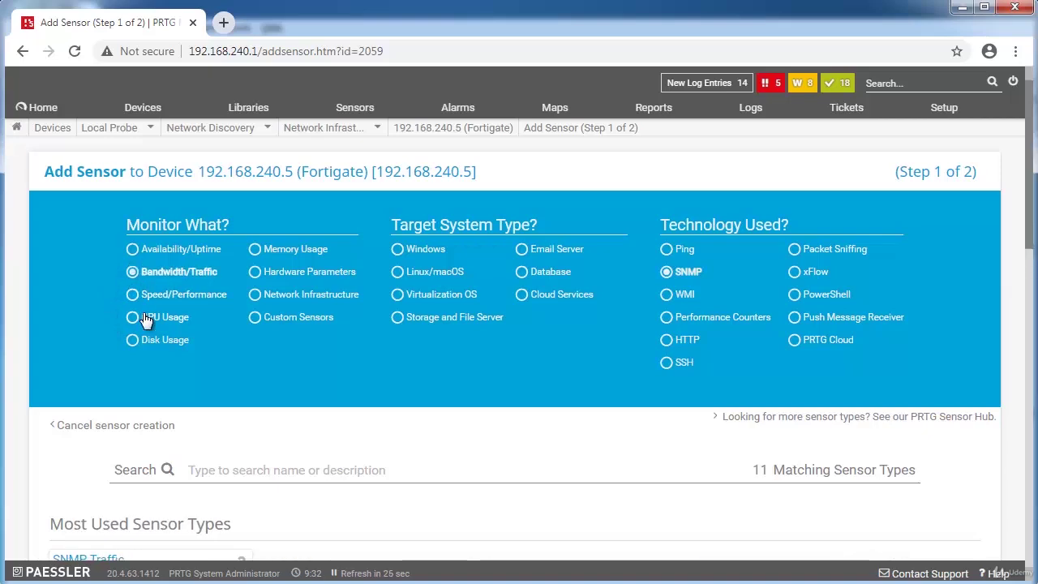
{"action": "scroll", "coordinate": [146, 318], "scroll_direction": "down", "scroll_amount": 2}
{"action": "scroll", "coordinate": [146, 319], "scroll_direction": "down", "scroll_amount": 10}
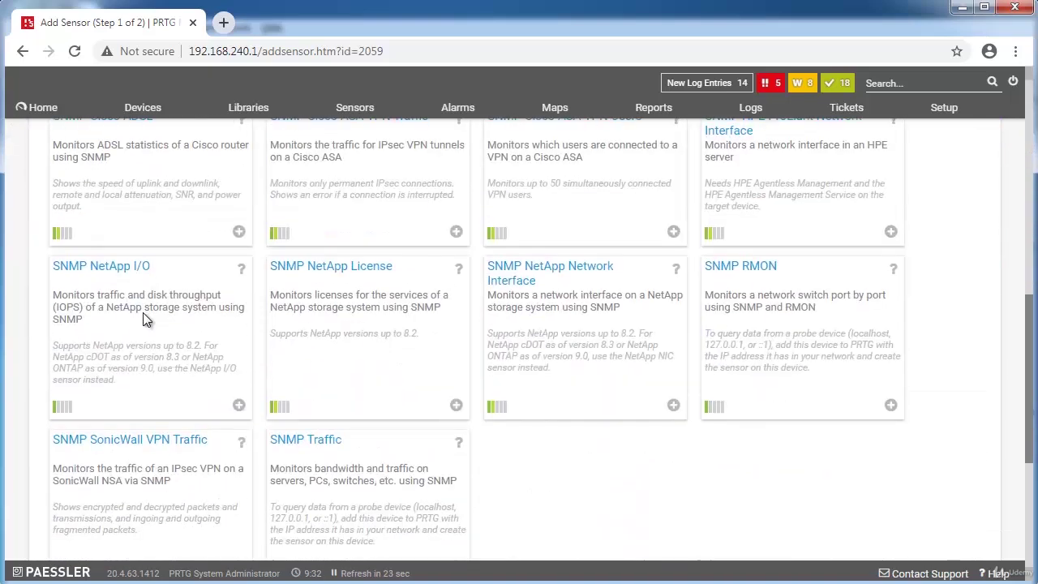
{"action": "scroll", "coordinate": [146, 320], "scroll_direction": "up", "scroll_amount": 5}
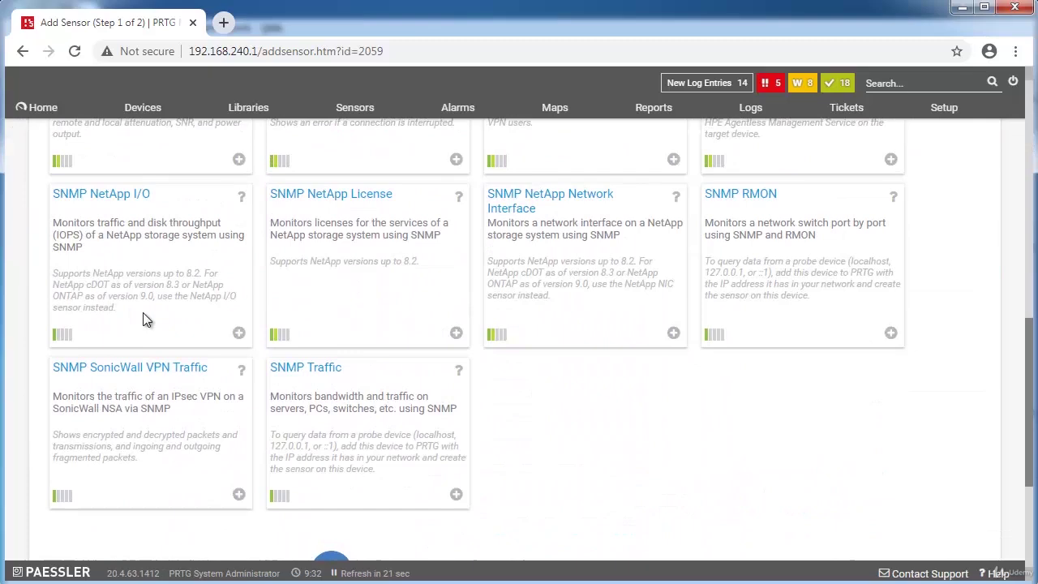
{"action": "scroll", "coordinate": [145, 320], "scroll_direction": "up", "scroll_amount": 8}
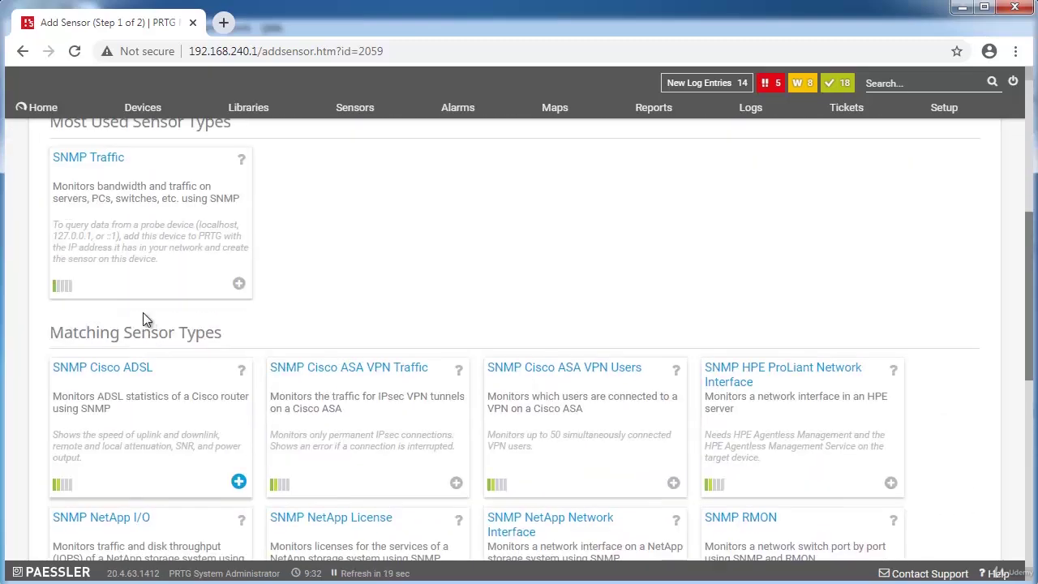
{"action": "scroll", "coordinate": [143, 316], "scroll_direction": "down", "scroll_amount": 8}
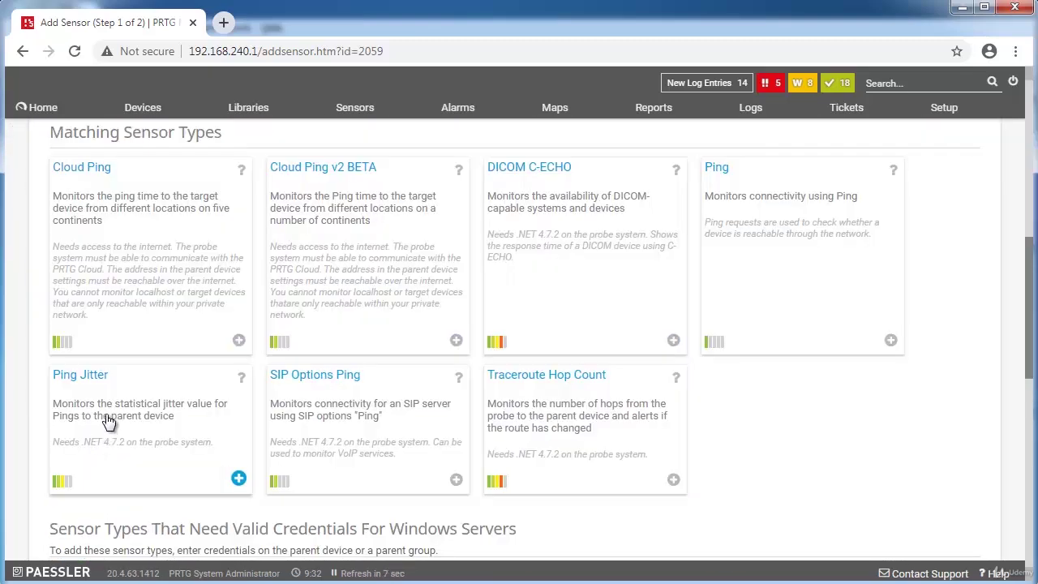
Create a Ping Jitter sensor named 'Ping Jitter' with a ping count of 50.
{"action": "left_click", "coordinate": [114, 409]}
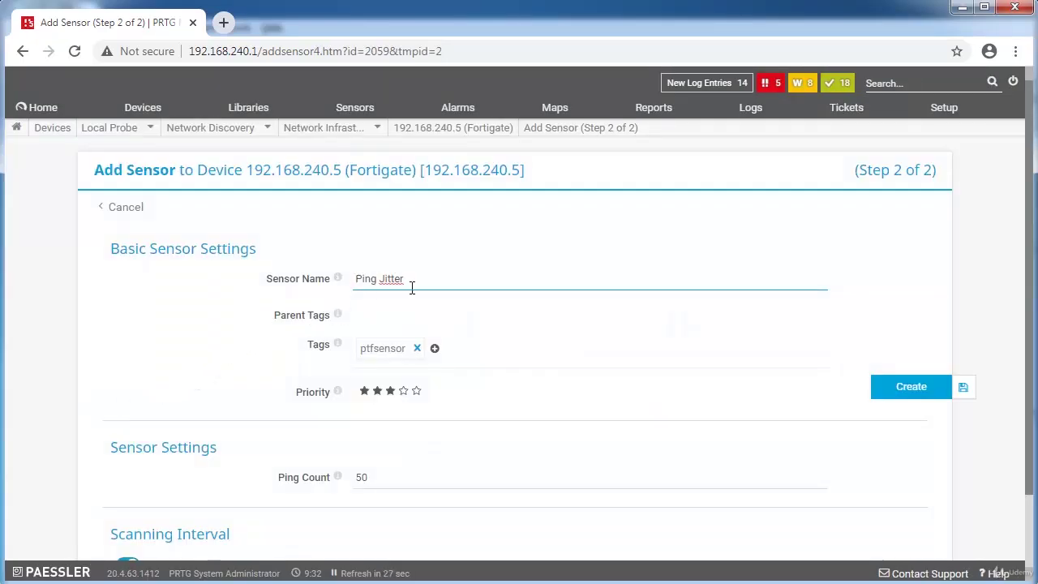
{"action": "scroll", "coordinate": [705, 353], "scroll_direction": "down", "scroll_amount": 1}
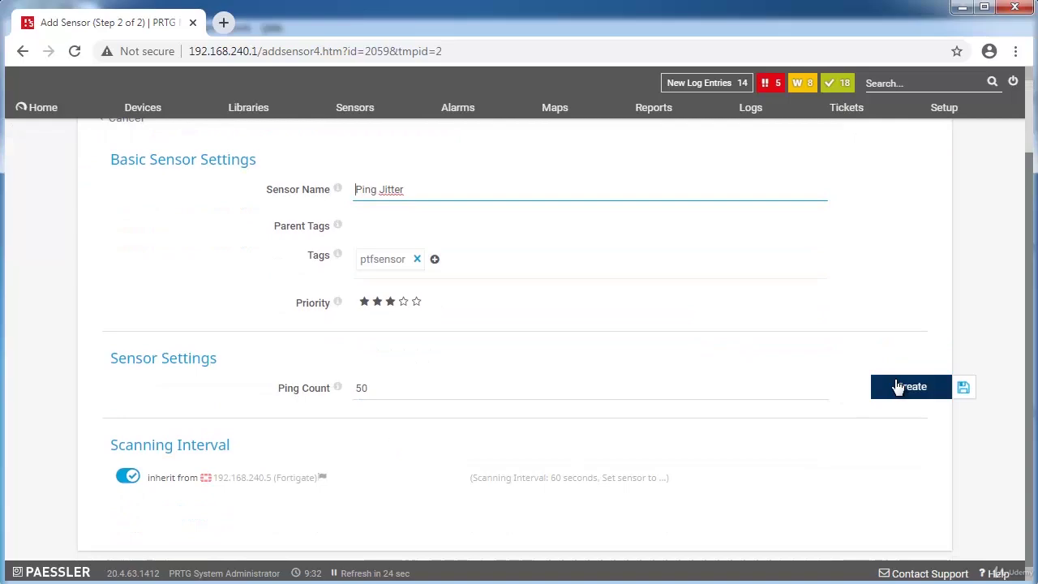
{"action": "left_click", "coordinate": [906, 390]}
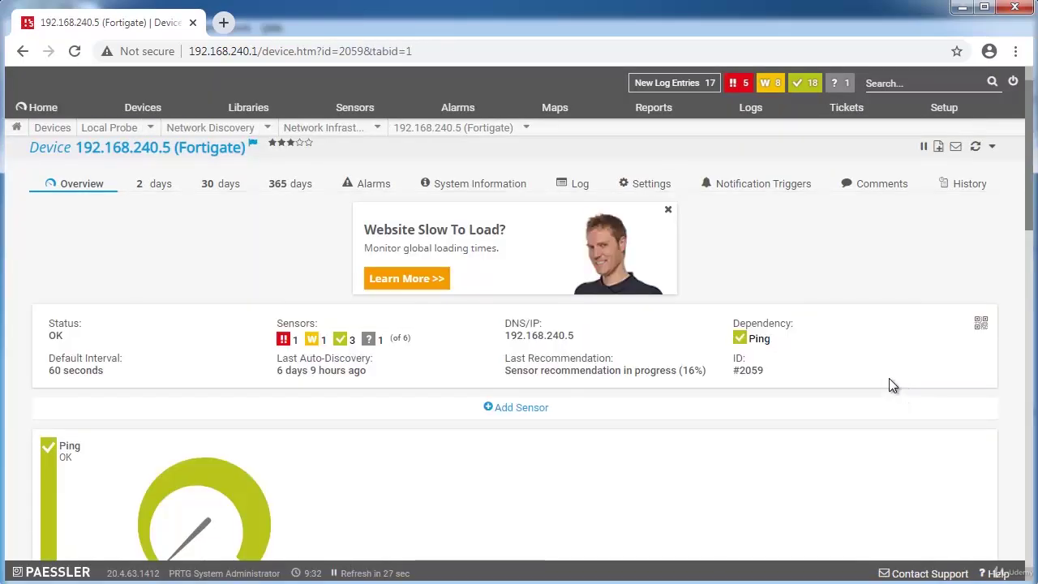
Scroll the Fortigate page to the sensor table, where Ping Jitter shows Unknown with no data.
{"action": "scroll", "coordinate": [887, 377], "scroll_direction": "down", "scroll_amount": 7}
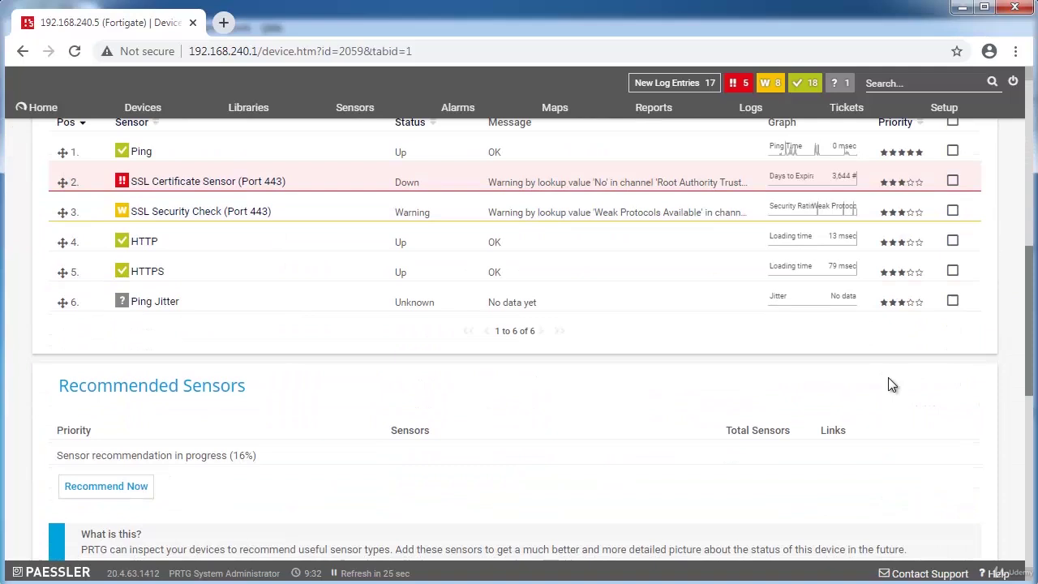
{"action": "scroll", "coordinate": [210, 268], "scroll_direction": "down", "scroll_amount": 1}
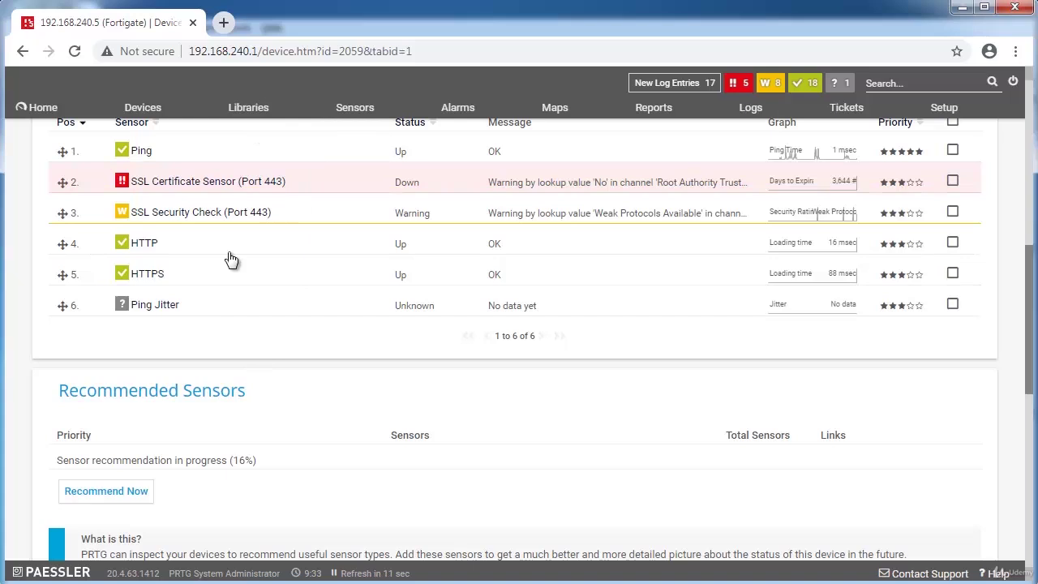
{"action": "scroll", "coordinate": [274, 327], "scroll_direction": "down", "scroll_amount": 2}
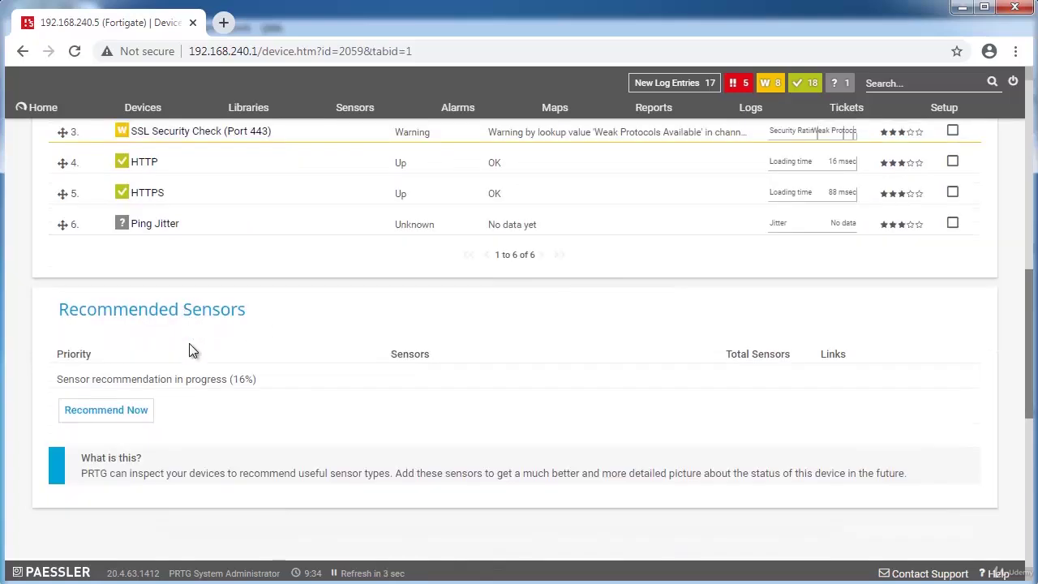
Start a sensor recommendation scan for the Fortigate device and acknowledge the confirmation.
{"action": "left_click", "coordinate": [136, 420]}
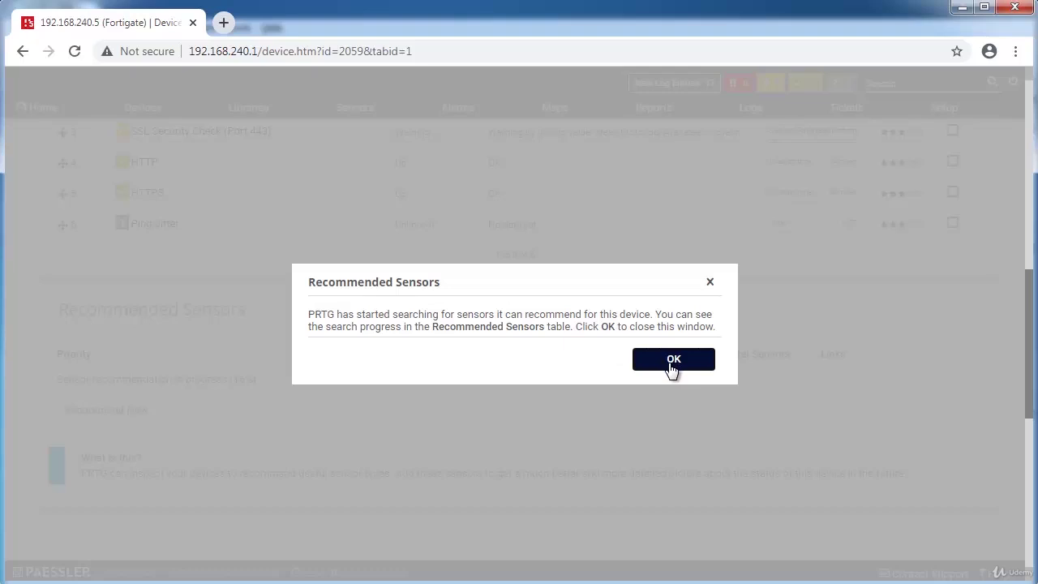
{"action": "left_click", "coordinate": [673, 360]}
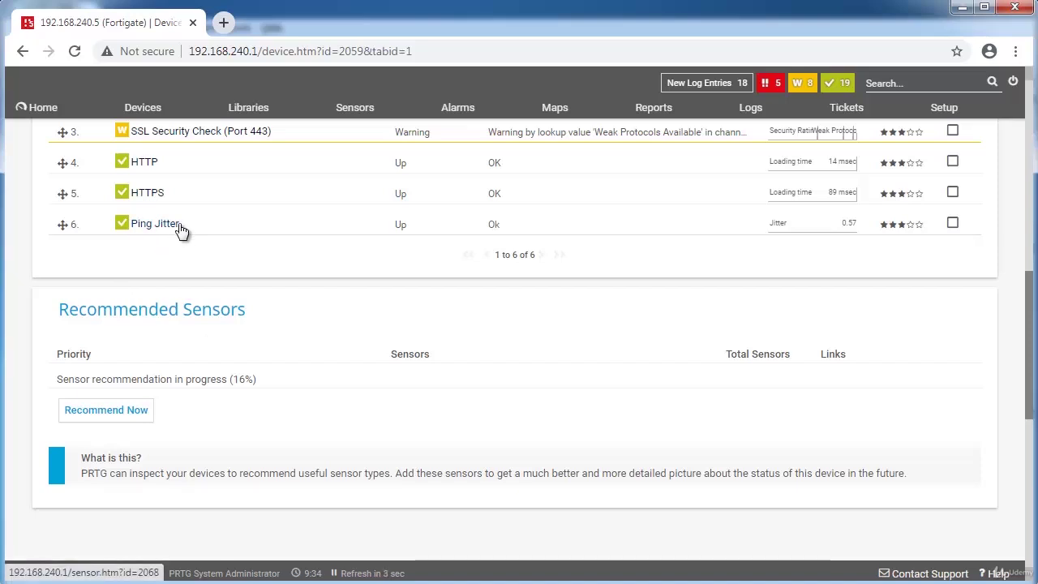
Open the Ping Jitter sensor's details page and view its Live Data graph.
{"action": "mouse_move", "coordinate": [150, 226]}
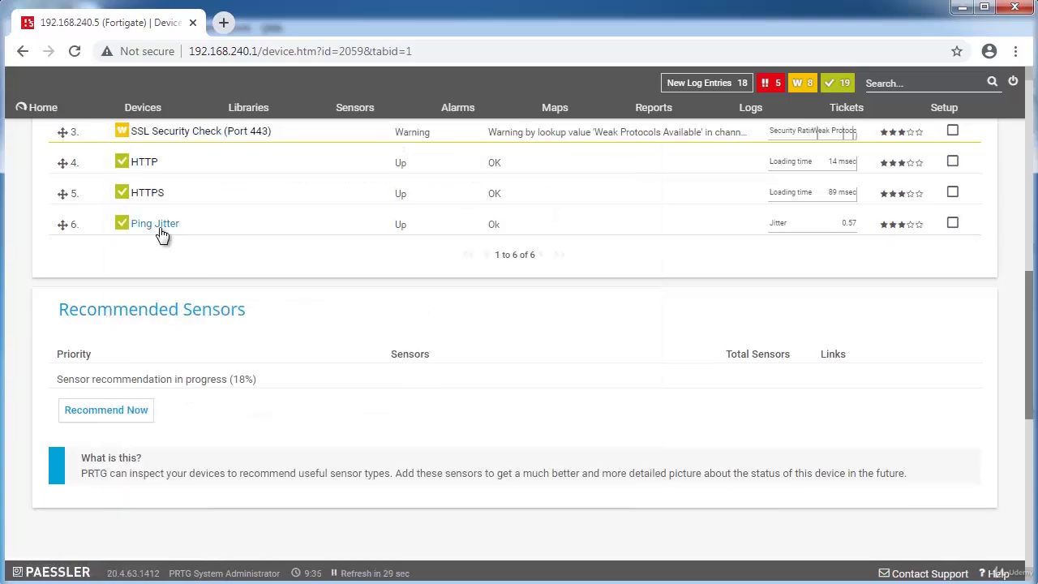
{"action": "left_click", "coordinate": [158, 228]}
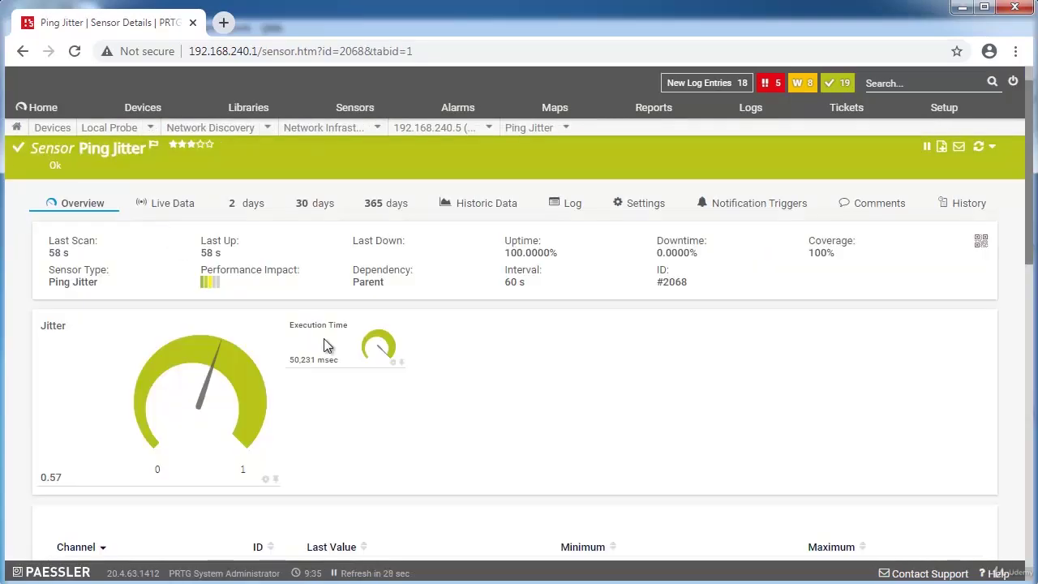
{"action": "scroll", "coordinate": [324, 344], "scroll_direction": "down", "scroll_amount": 2}
{"action": "scroll", "coordinate": [323, 337], "scroll_direction": "down", "scroll_amount": 5}
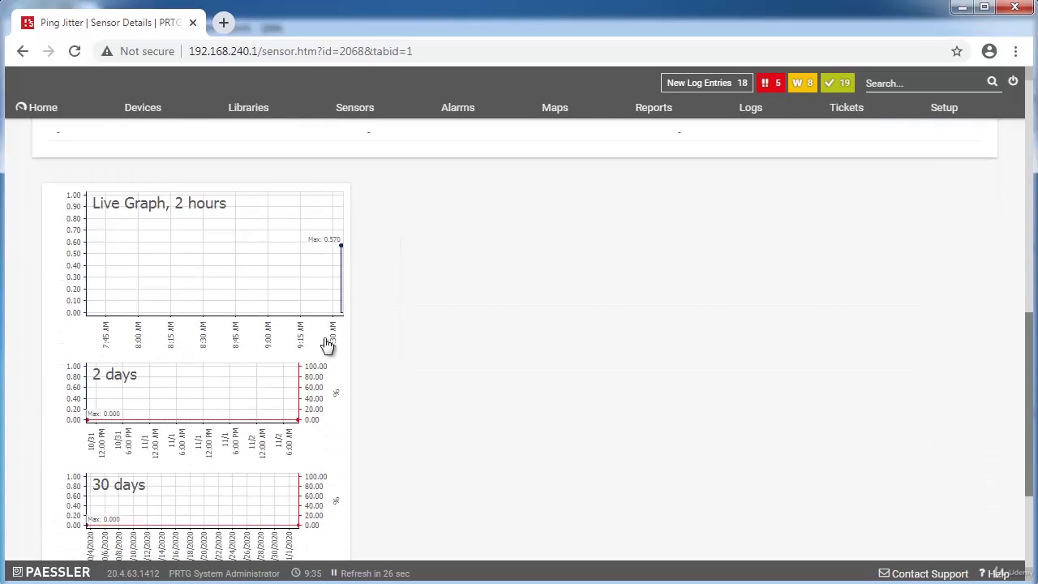
{"action": "left_click", "coordinate": [326, 304]}
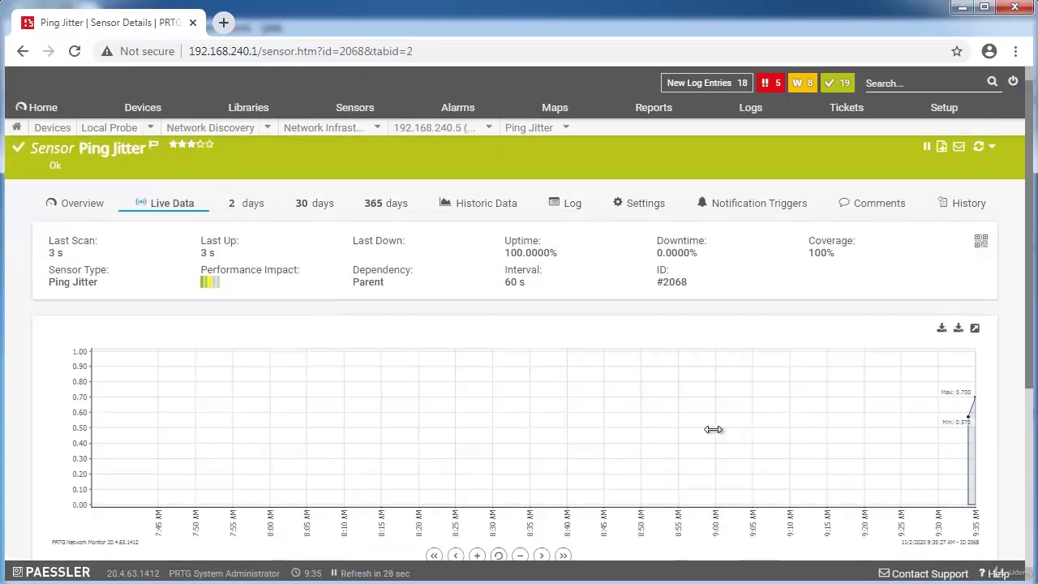